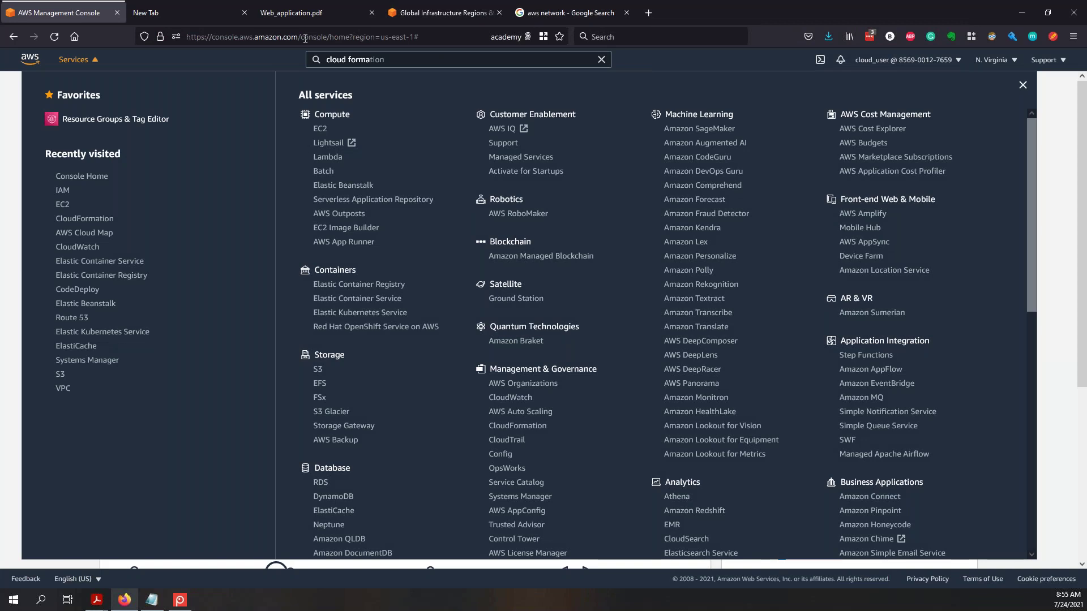
- Bring up the fb.com on AWS architecture diagram on page 19 of Web_application.pdf
left_click(300, 16)
scroll(359, 172, "up", 15)
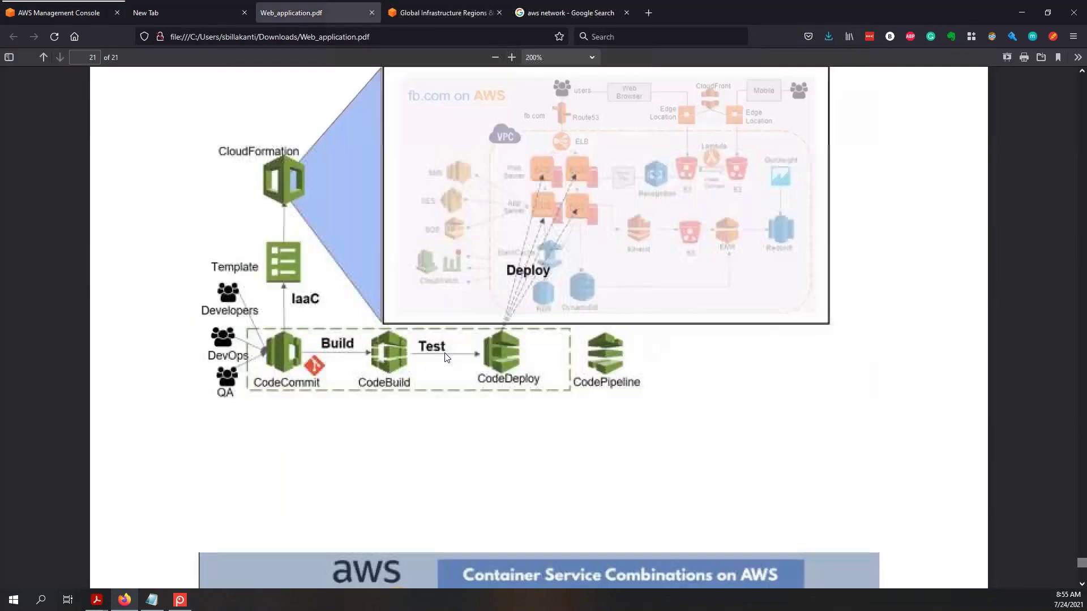
scroll(447, 358, "up", 10)
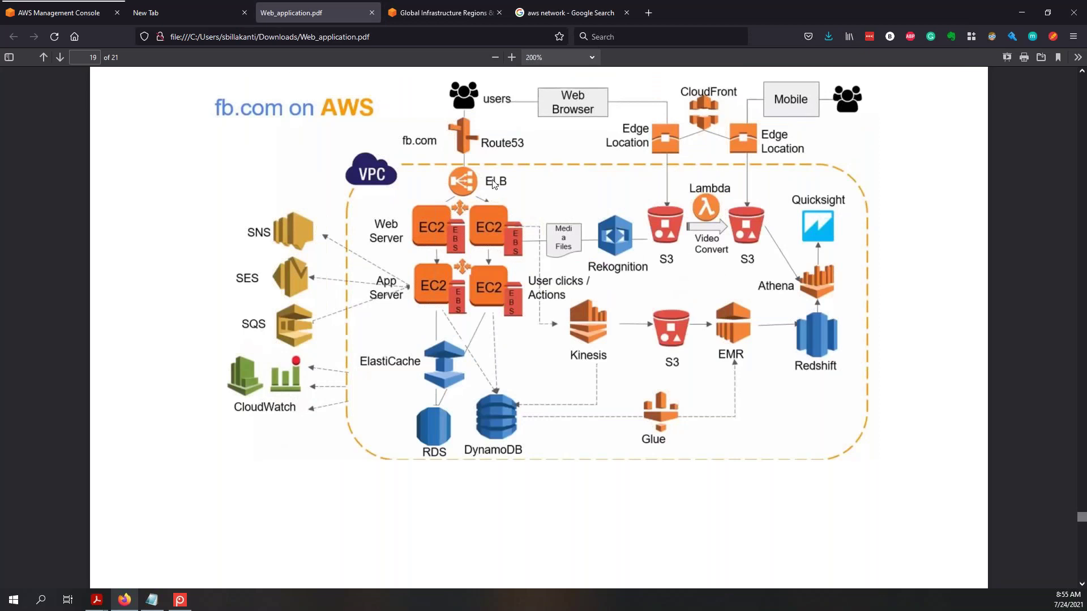
- Return to the AWS console and examine the full services list, from Compute through Developer Tools and Security, Identity, & Compliance
left_click(62, 13)
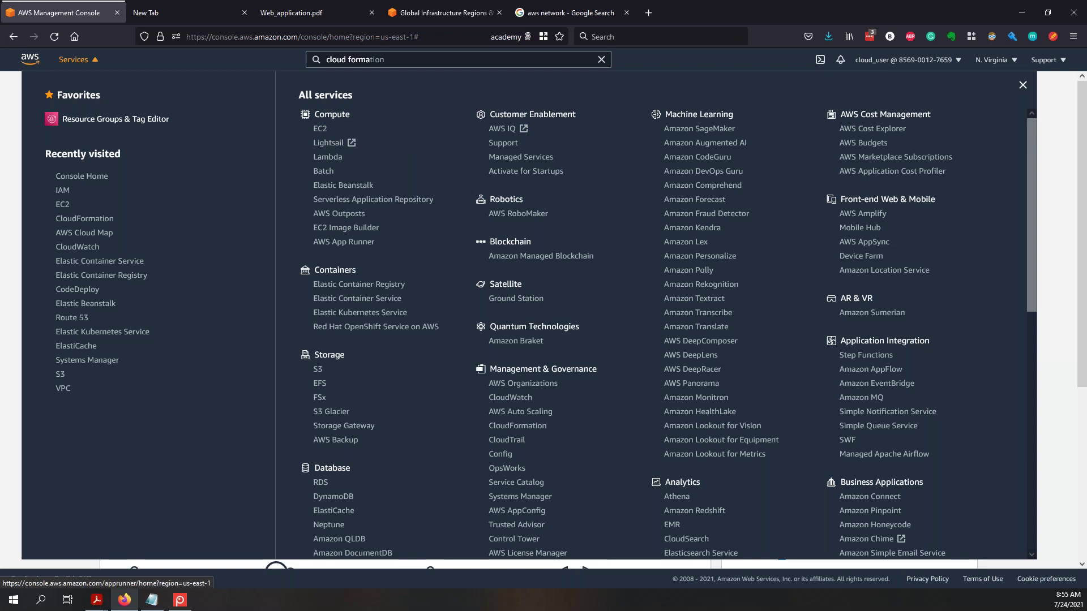
scroll(367, 300, "down", 1)
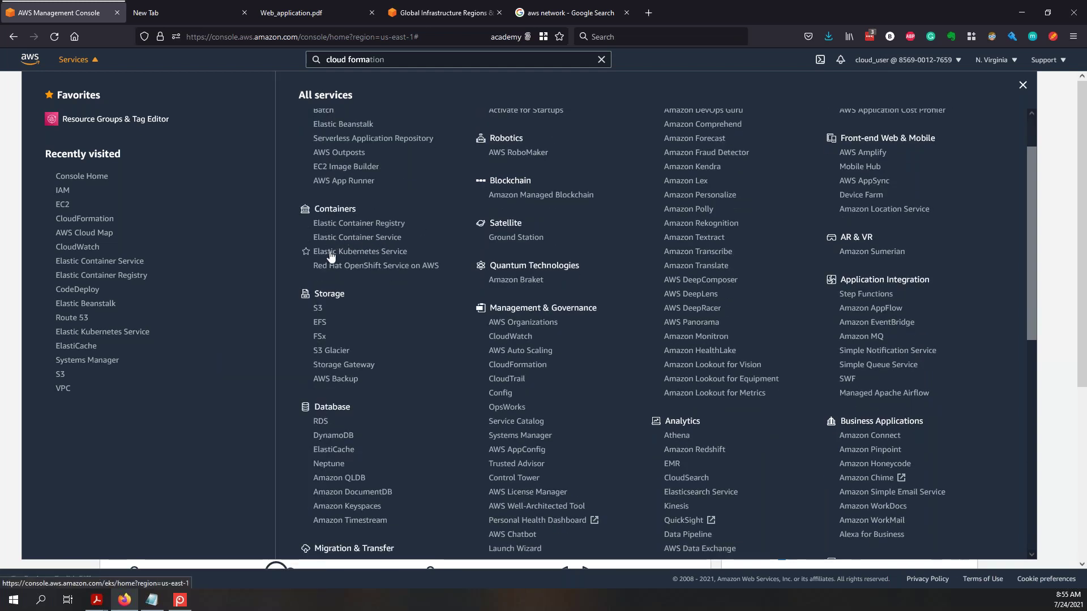
scroll(405, 328, "down", 2)
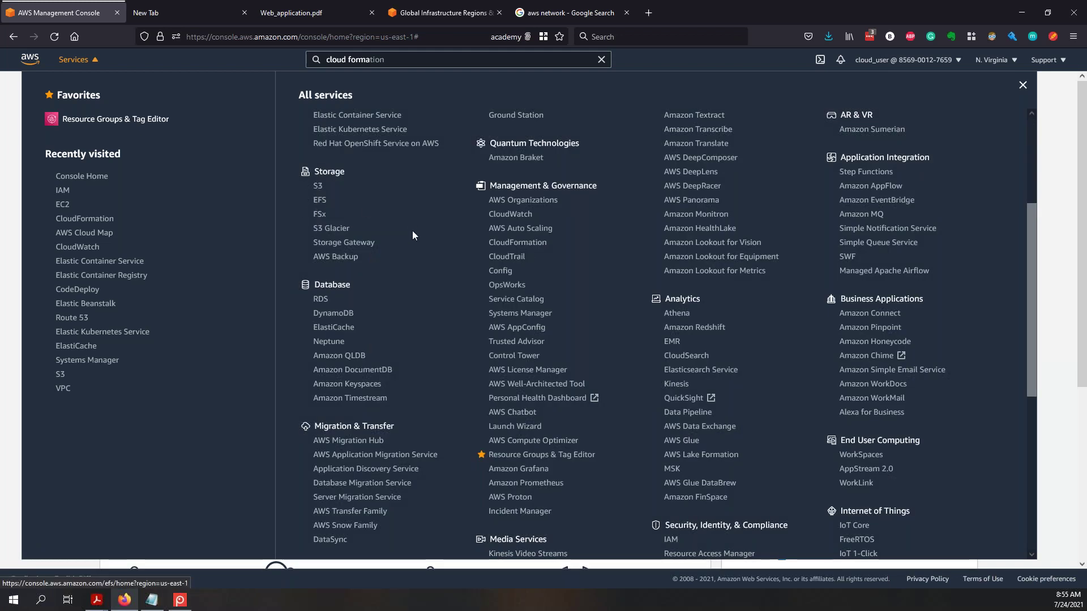
scroll(387, 294, "down", 2)
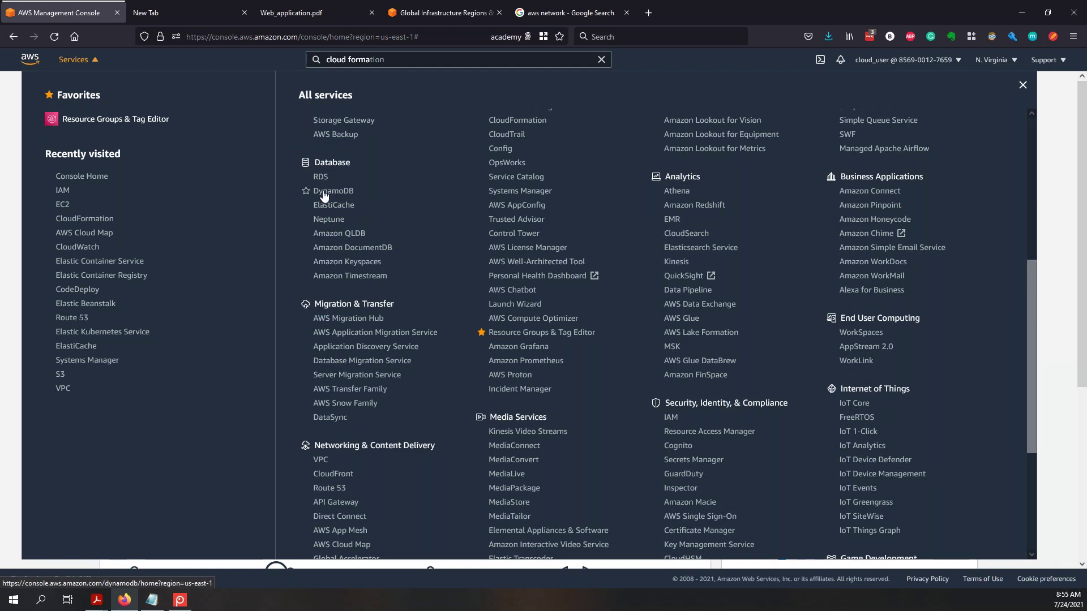
scroll(427, 276, "down", 2)
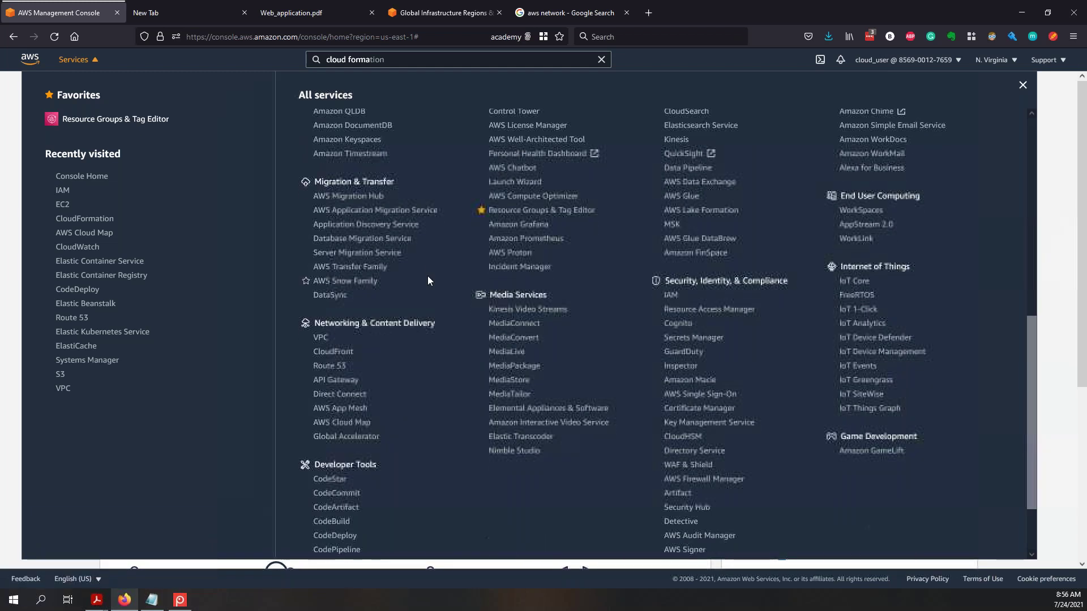
scroll(427, 276, "down", 2)
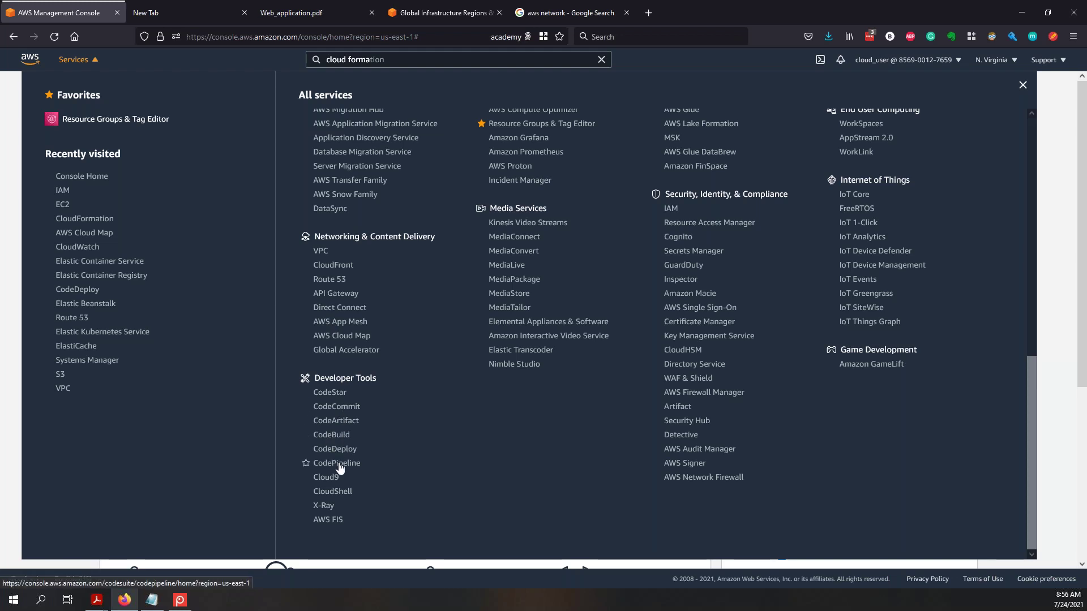
scroll(428, 385, "up", 15)
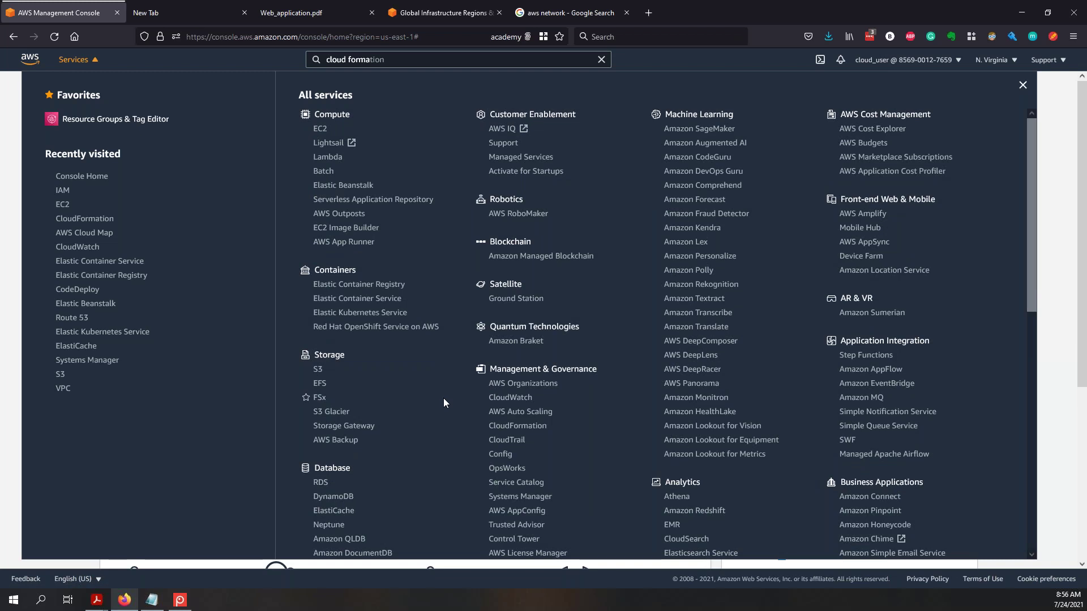
scroll(444, 398, "down", 10)
scroll(537, 403, "up", 5)
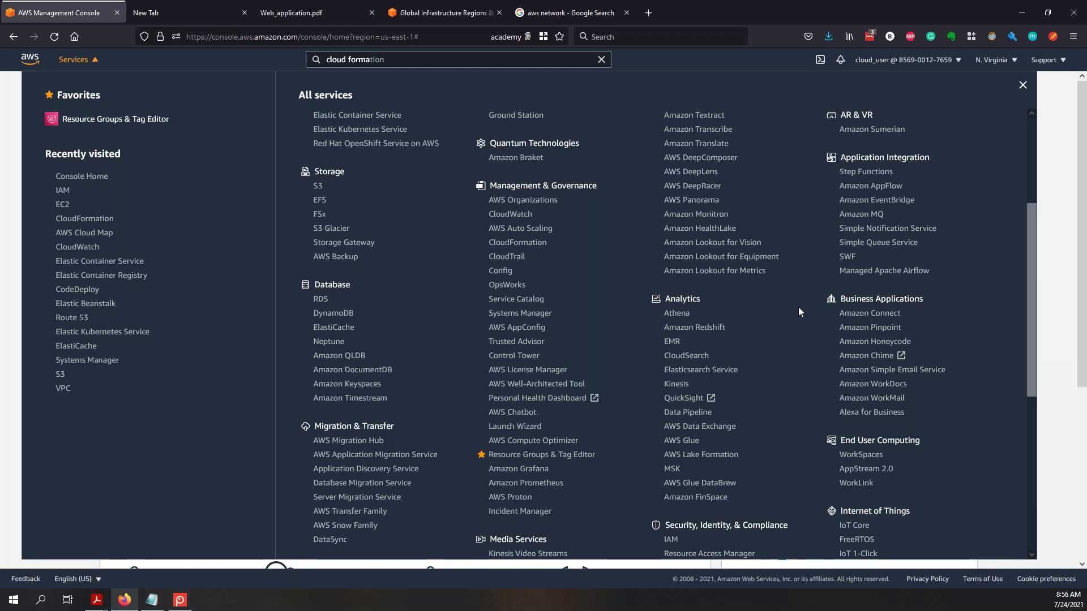
scroll(798, 310, "down", 5)
scroll(783, 343, "down", 2)
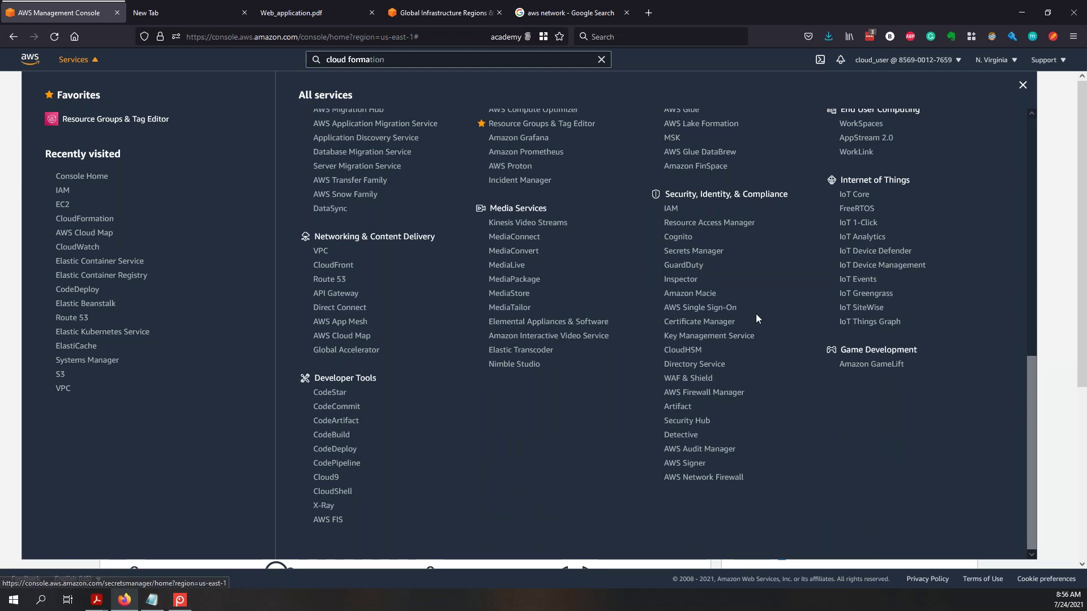
- Open the EC2 dashboard and examine its navigation sections from Instances through Auto Scaling
scroll(756, 314, "up", 10)
left_click(321, 131)
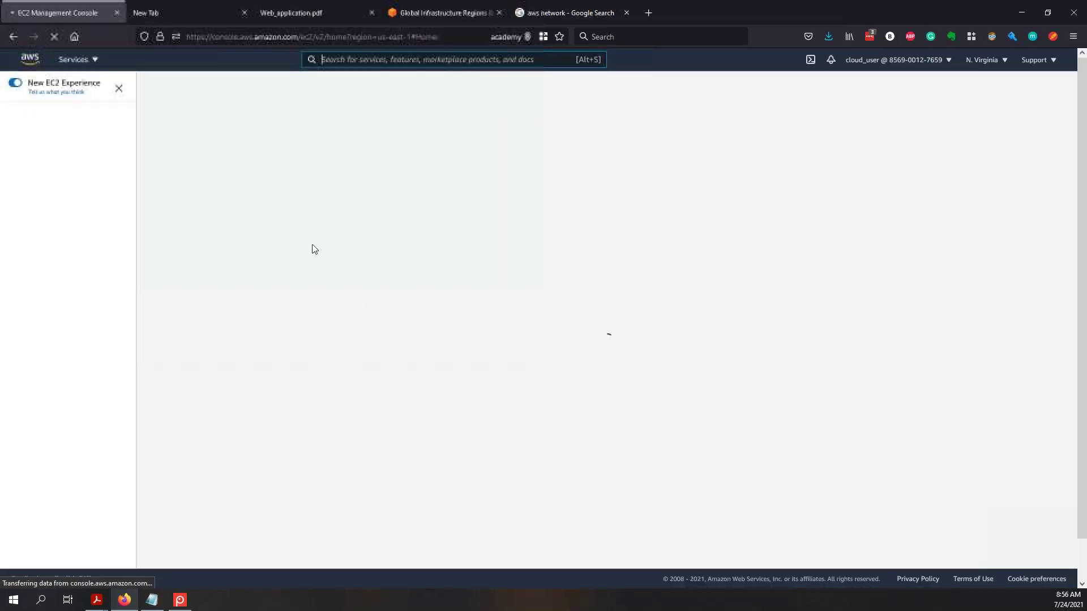
scroll(90, 274, "down", 4)
scroll(92, 276, "up", 4)
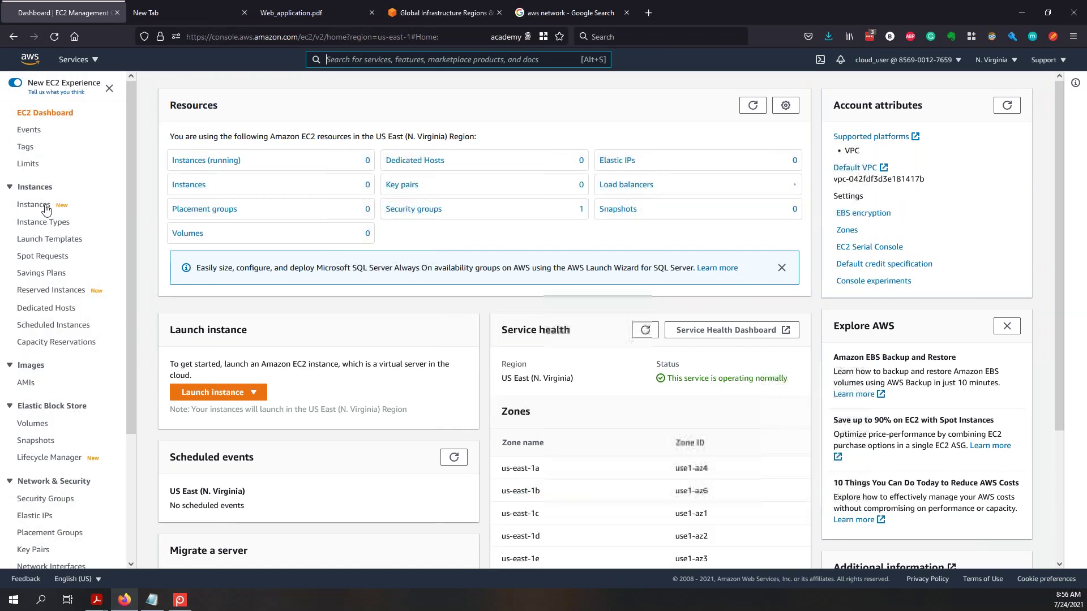
scroll(40, 441, "down", 3)
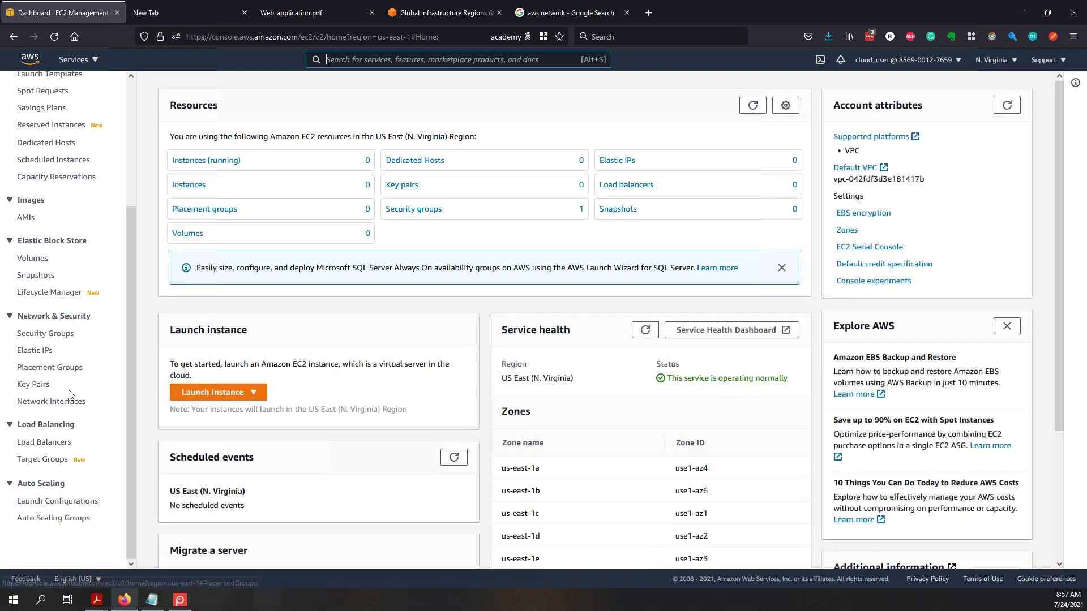
scroll(80, 243, "up", 5)
scroll(65, 128, "down", 5)
scroll(130, 172, "up", 5)
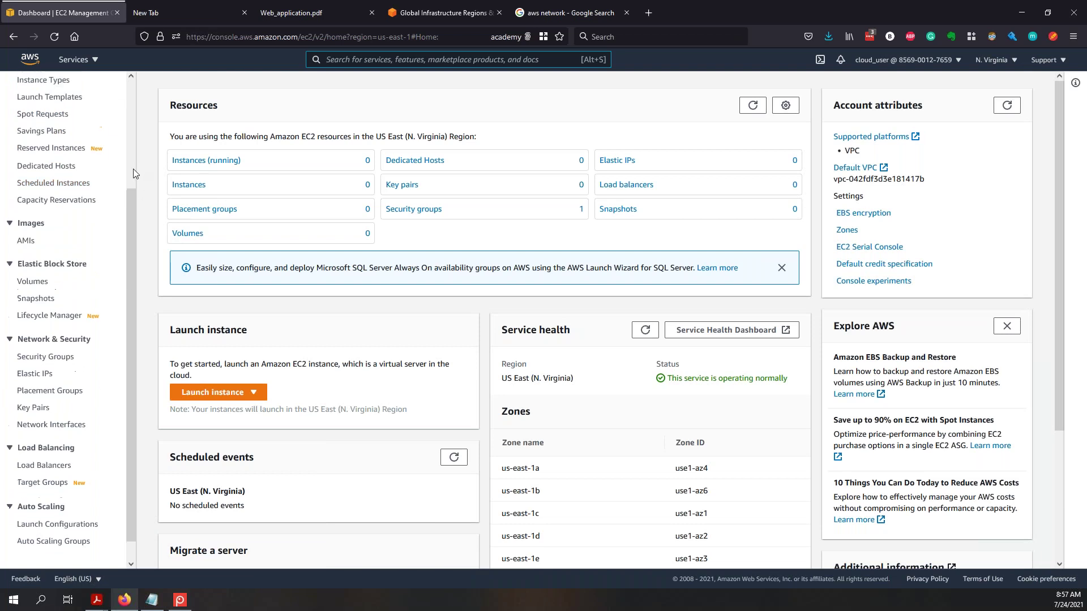
scroll(80, 302, "down", 5)
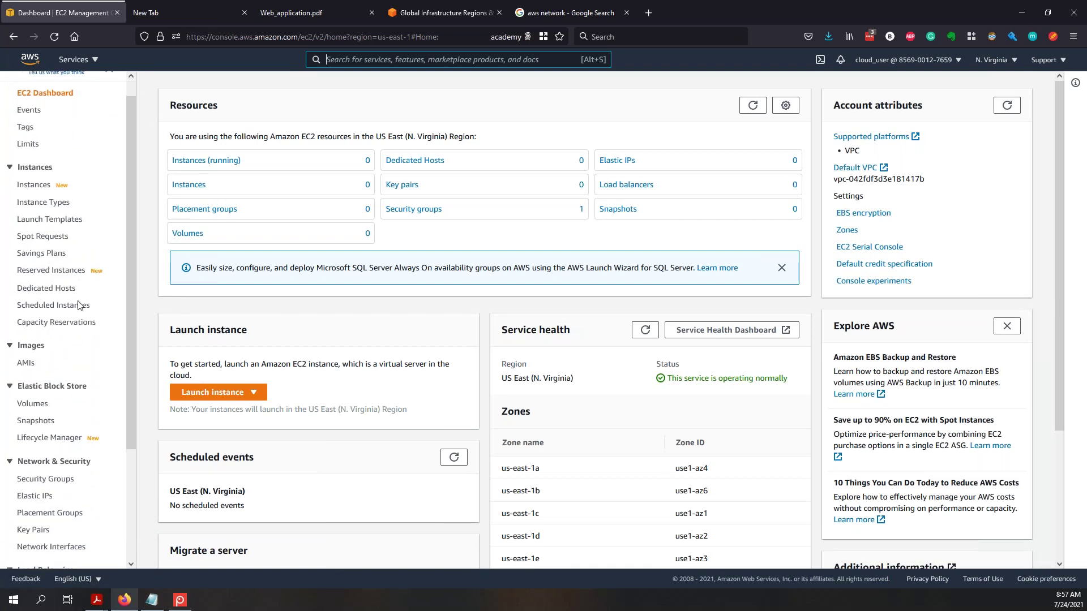
scroll(107, 169, "up", 5)
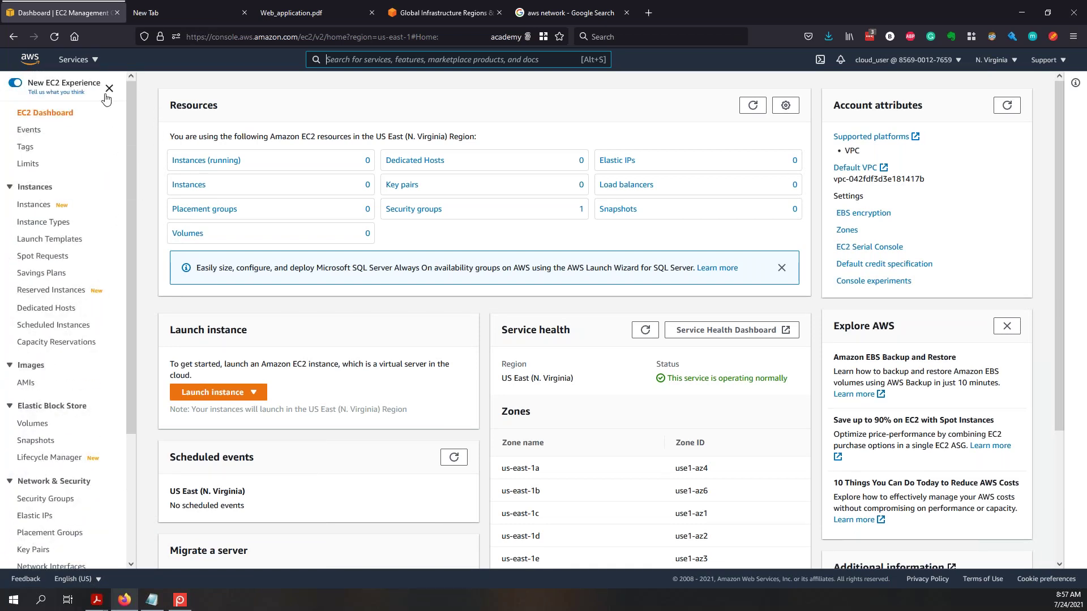
scroll(96, 257, "down", 5)
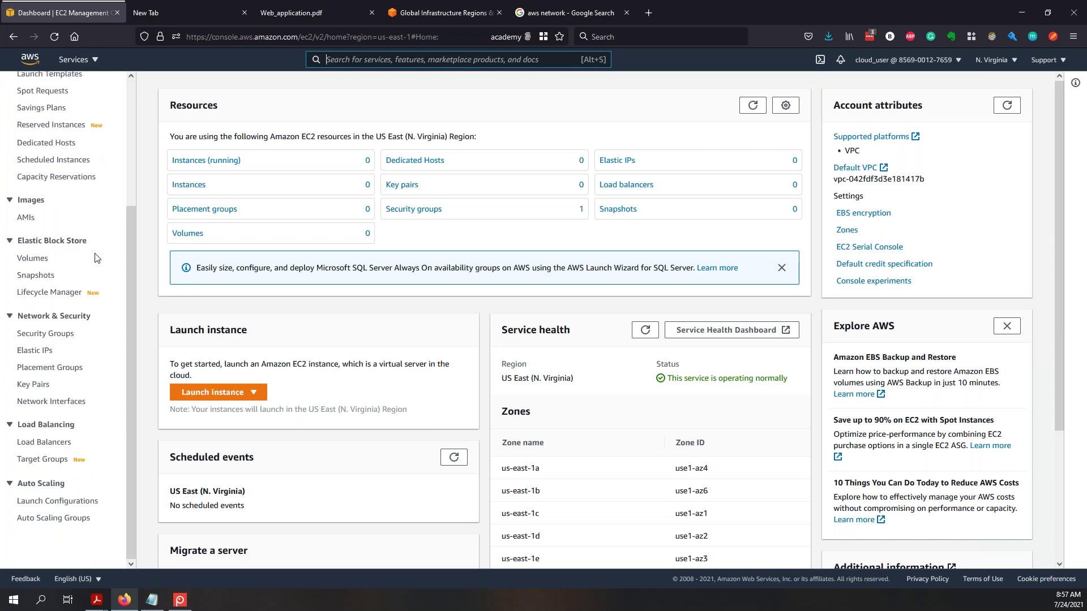
left_click(86, 62)
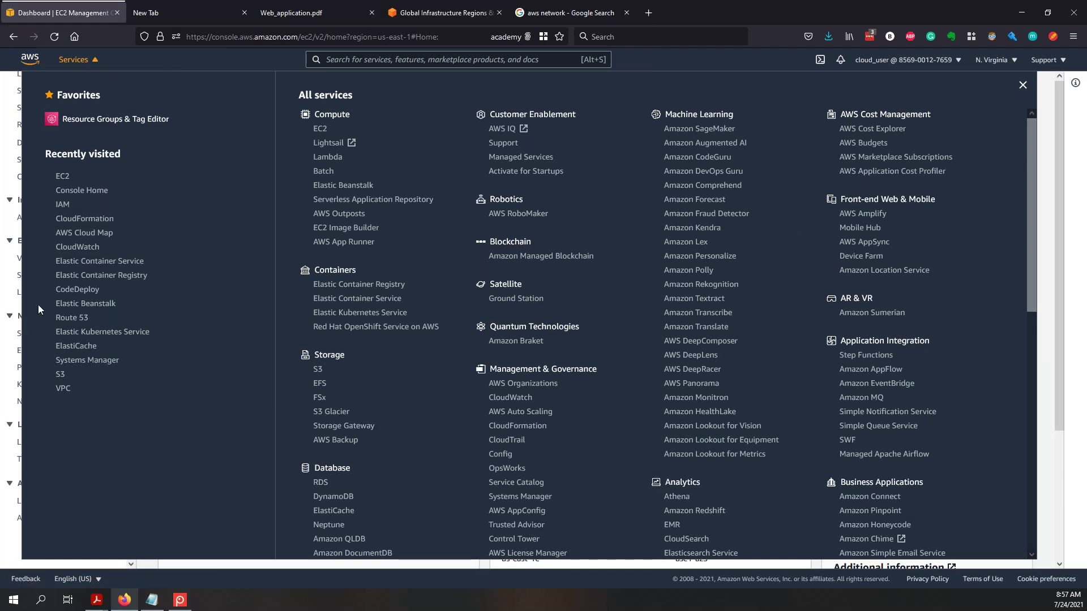
left_click(1023, 85)
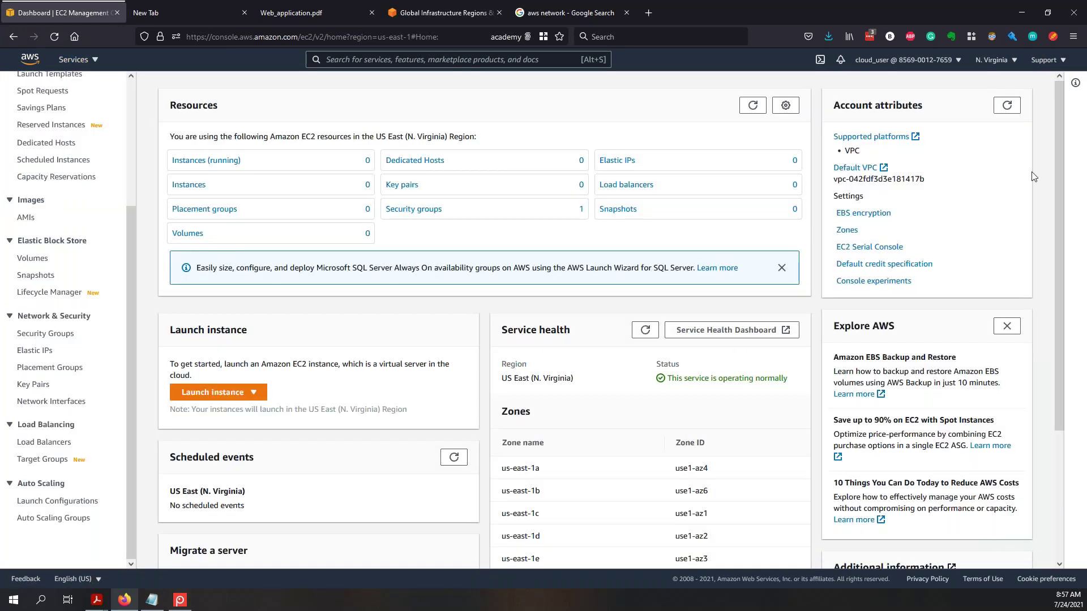
scroll(342, 301, "down", 2)
scroll(342, 301, "up", 2)
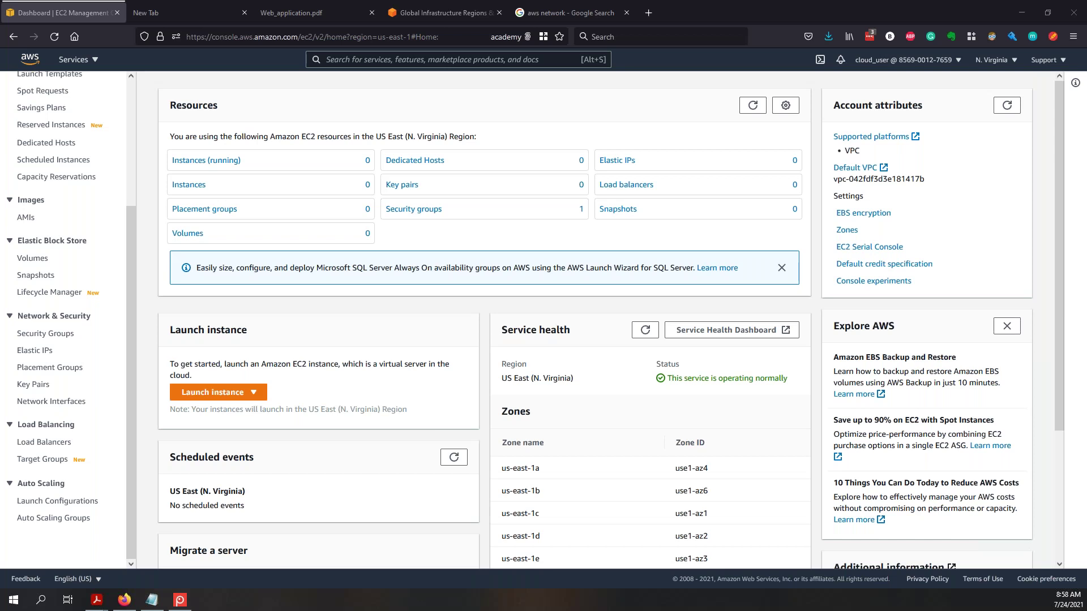
scroll(123, 261, "up", 3)
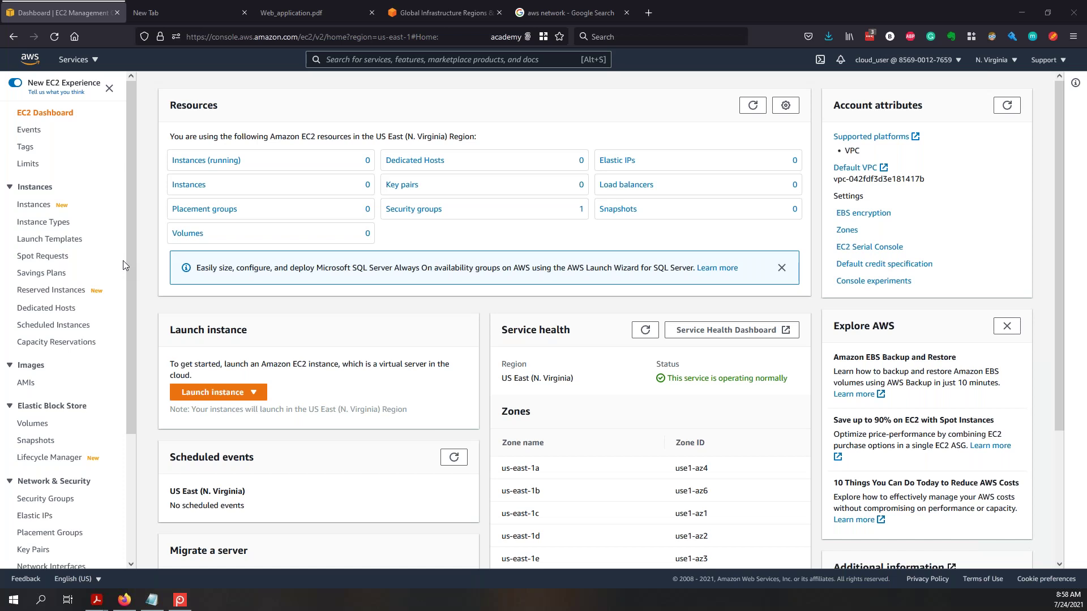
left_click(79, 60)
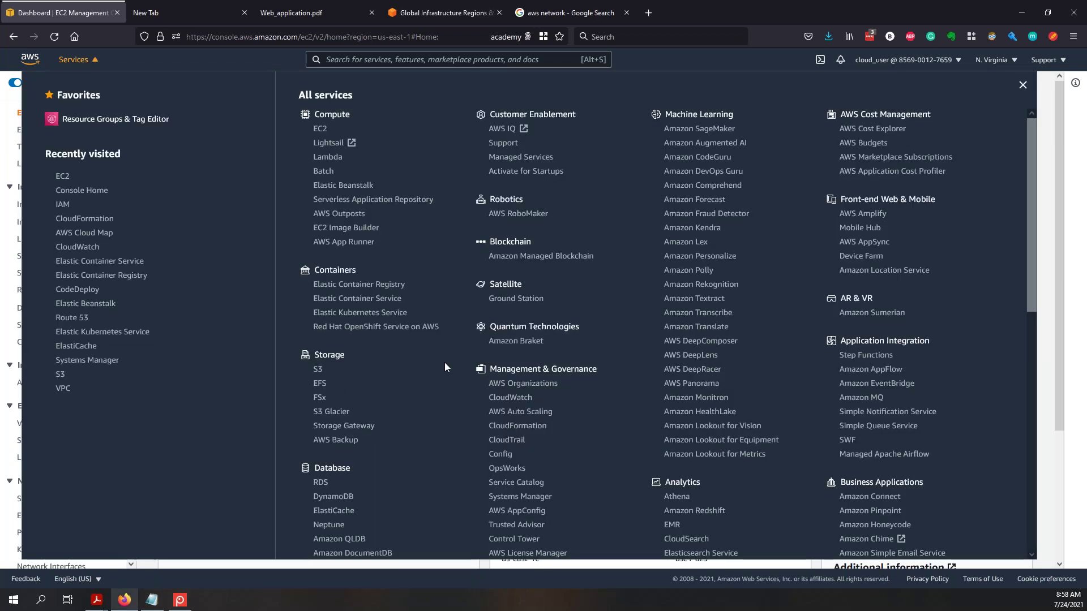
scroll(439, 369, "down", 3)
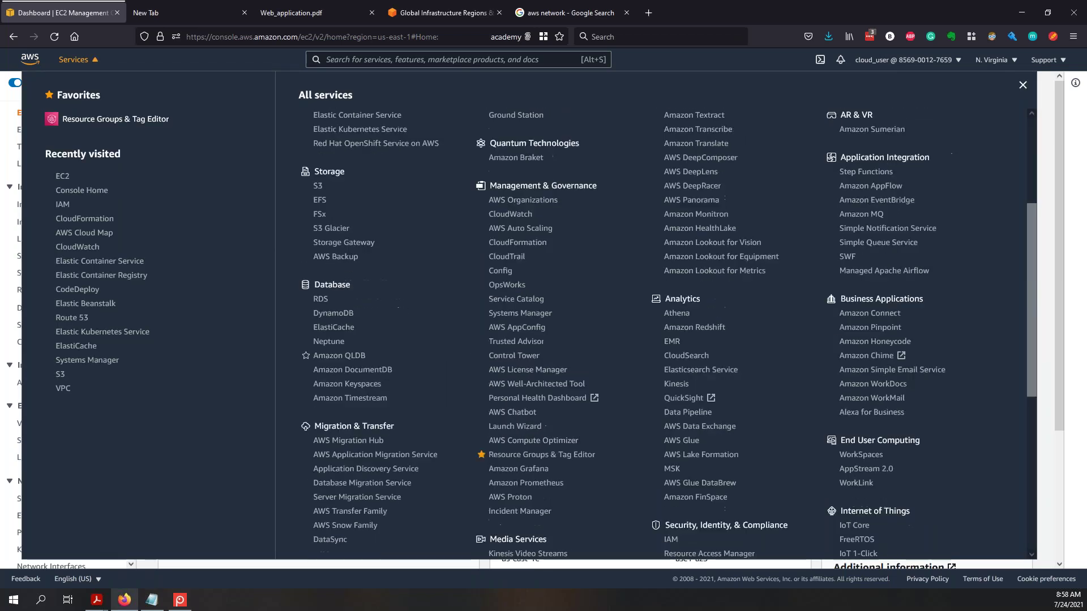
scroll(442, 383, "down", 1)
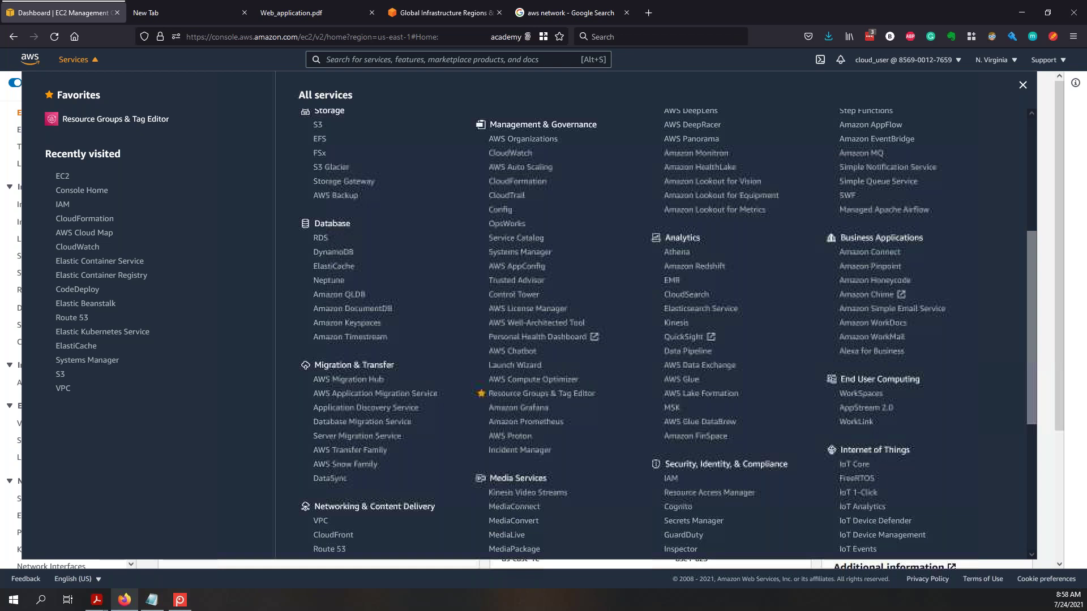
scroll(388, 286, "up", 4)
left_click(1022, 86)
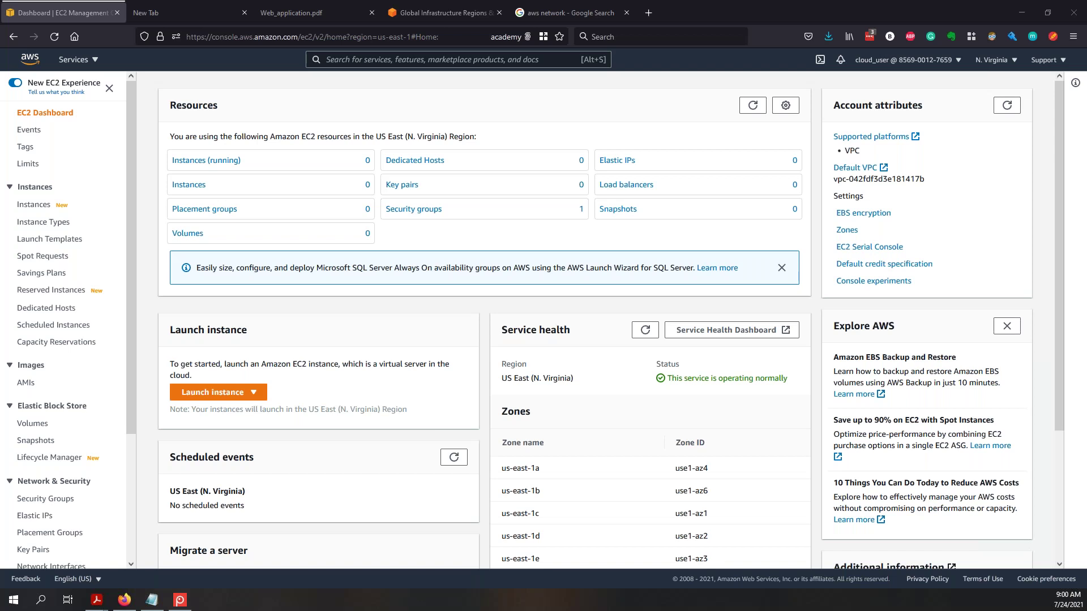
- Open the EMR service and submit a new cluster with the default quick options
left_click(96, 61)
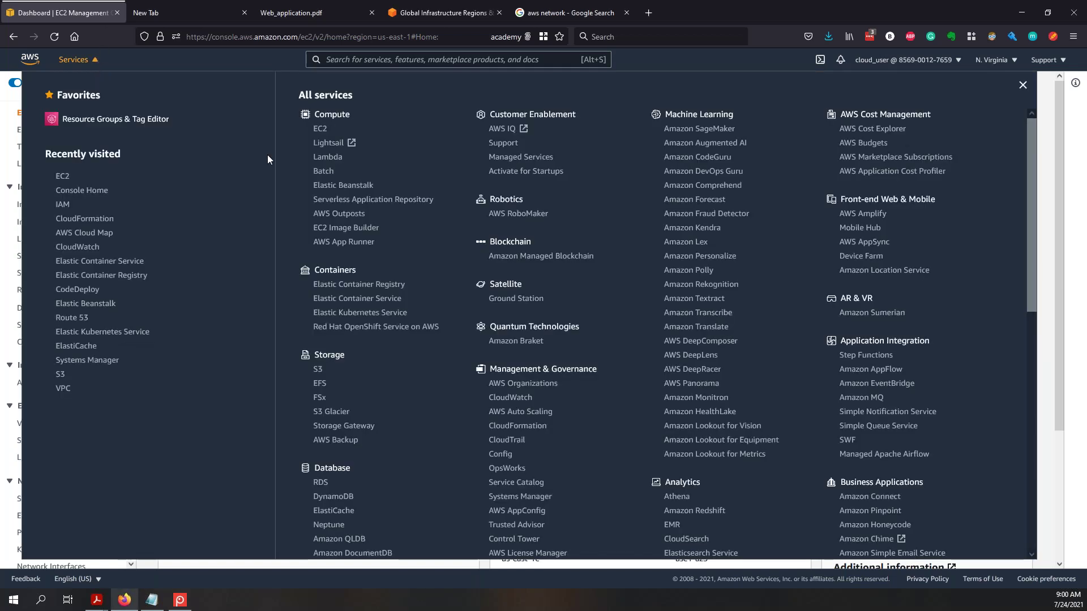
scroll(610, 443, "down", 4)
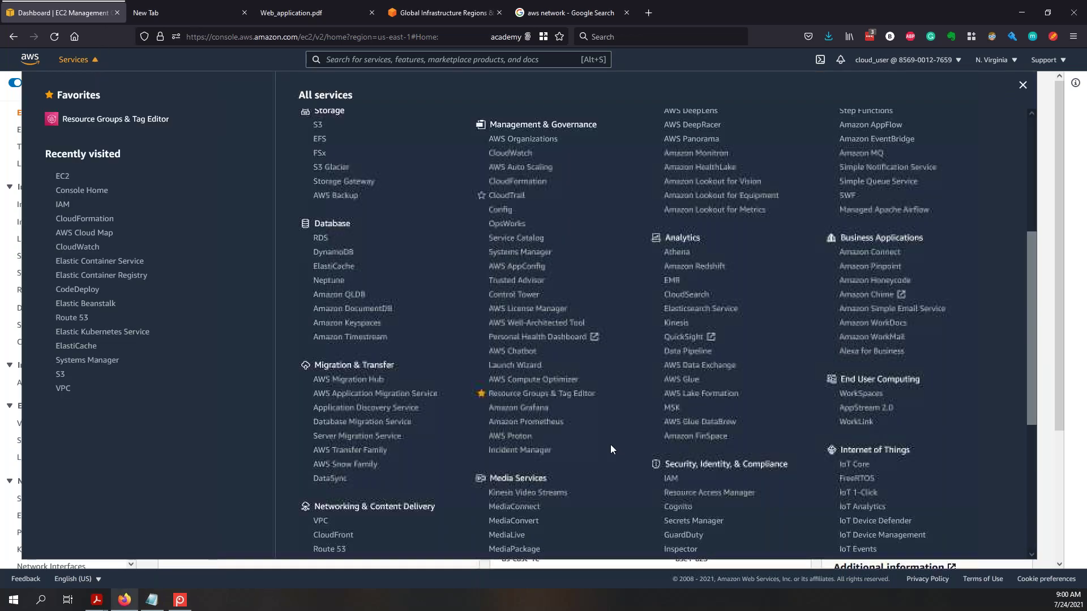
left_click(679, 281)
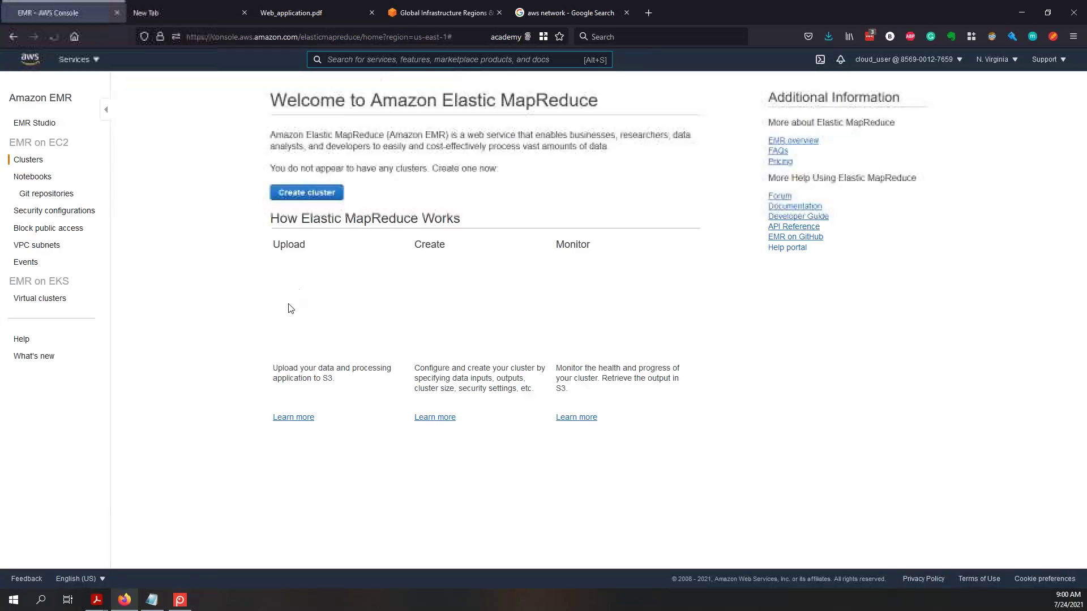
left_click(327, 195)
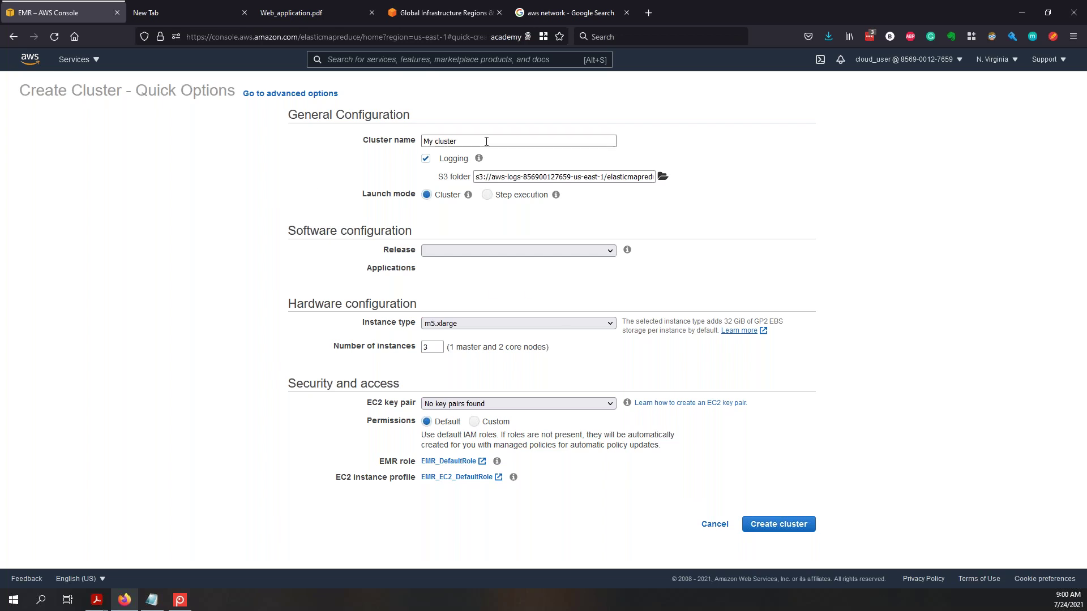
left_click(776, 526)
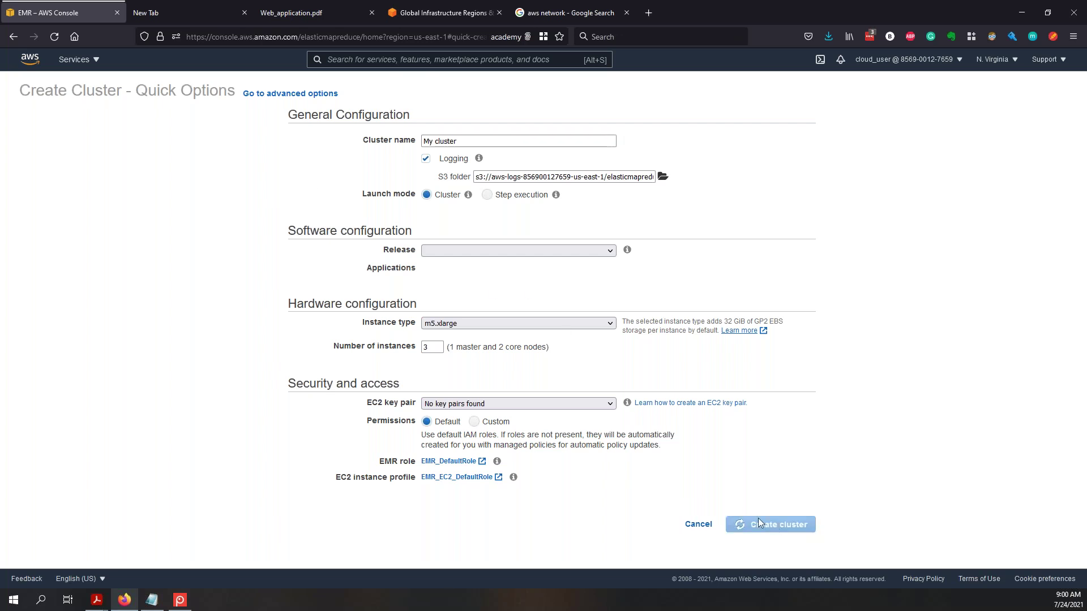
- Examine the cluster form's Permissions and EMR role settings, and go back to the Web_application.pdf architecture diagram
scroll(479, 418, "down", 3)
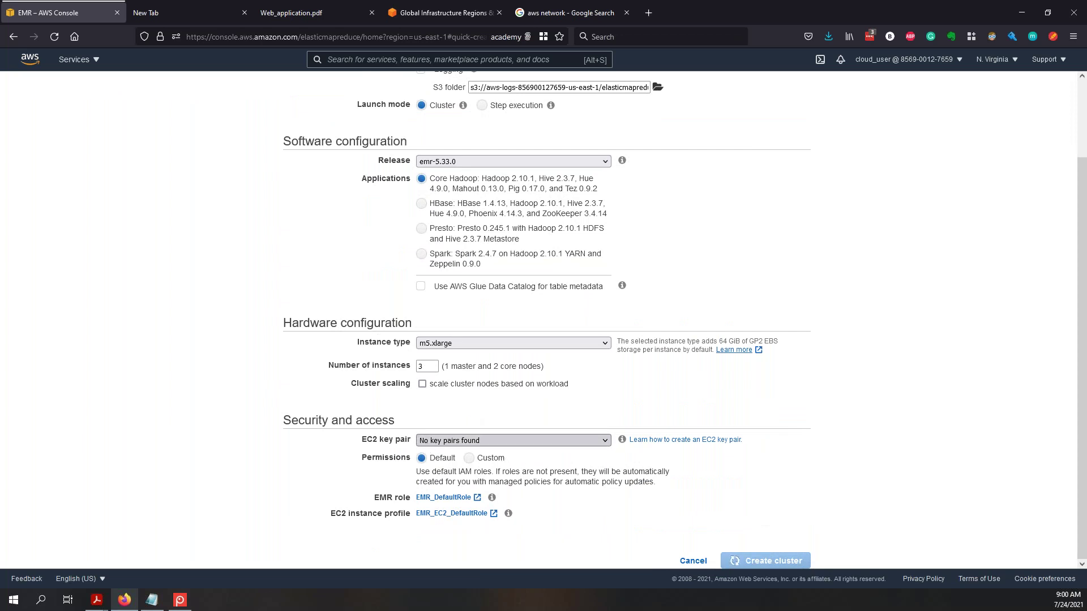
left_click_drag(377, 443, 407, 458)
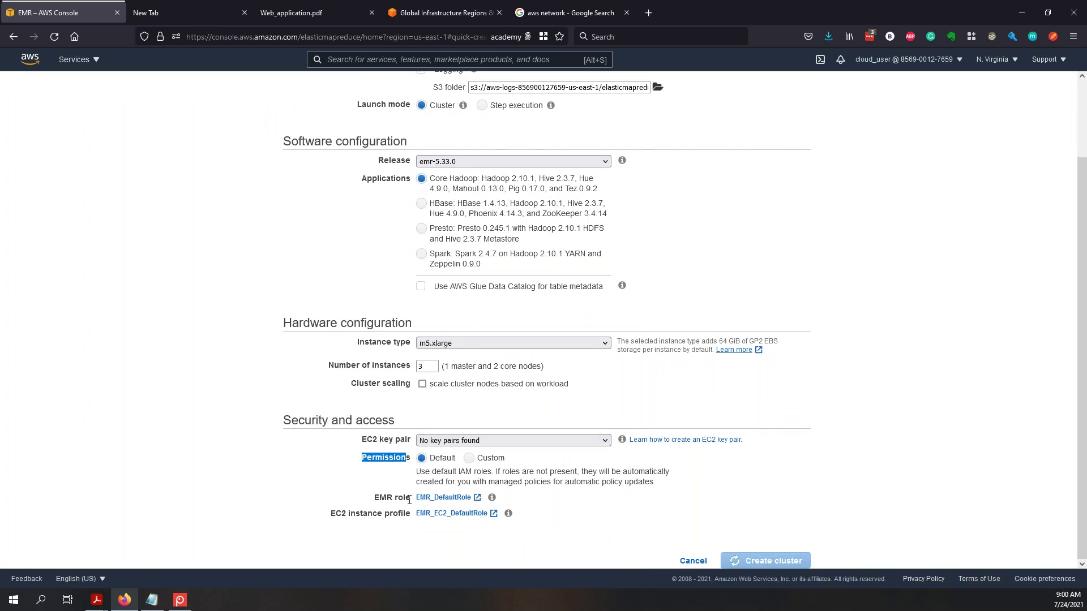
left_click_drag(375, 499, 410, 499)
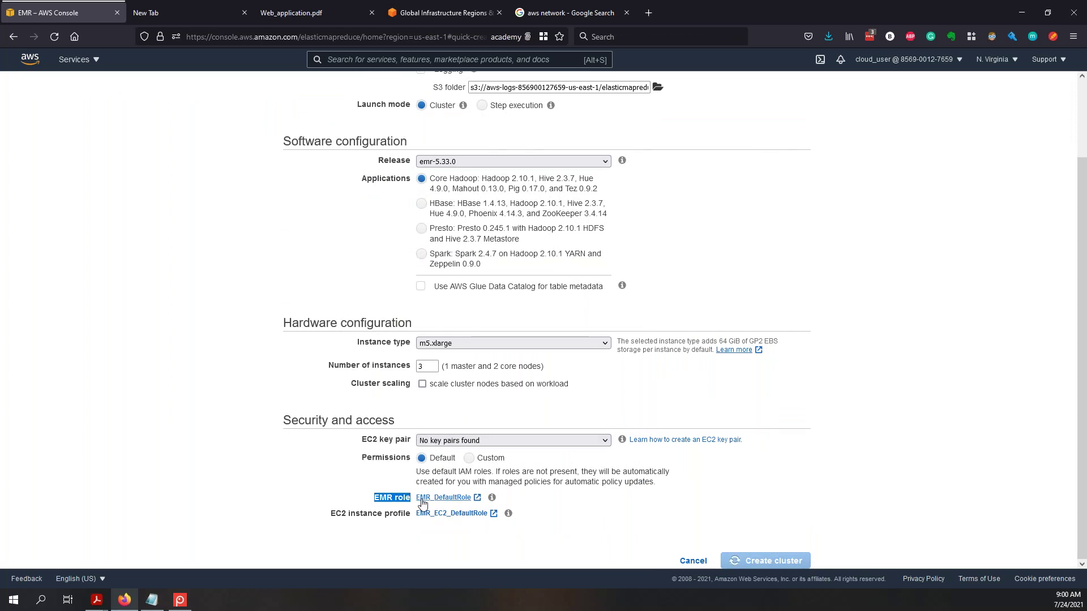
left_click(321, 9)
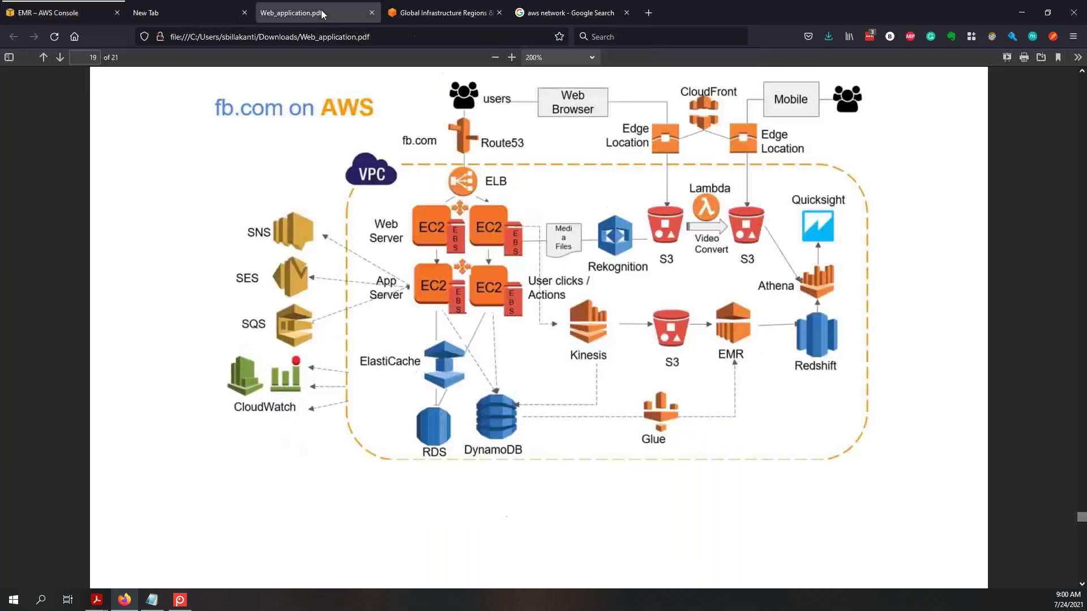
- Examine the fb.com on AWS diagram and the AWS Security Services page of Web_application.pdf
scroll(321, 351, "up", 5)
scroll(321, 352, "down", 12)
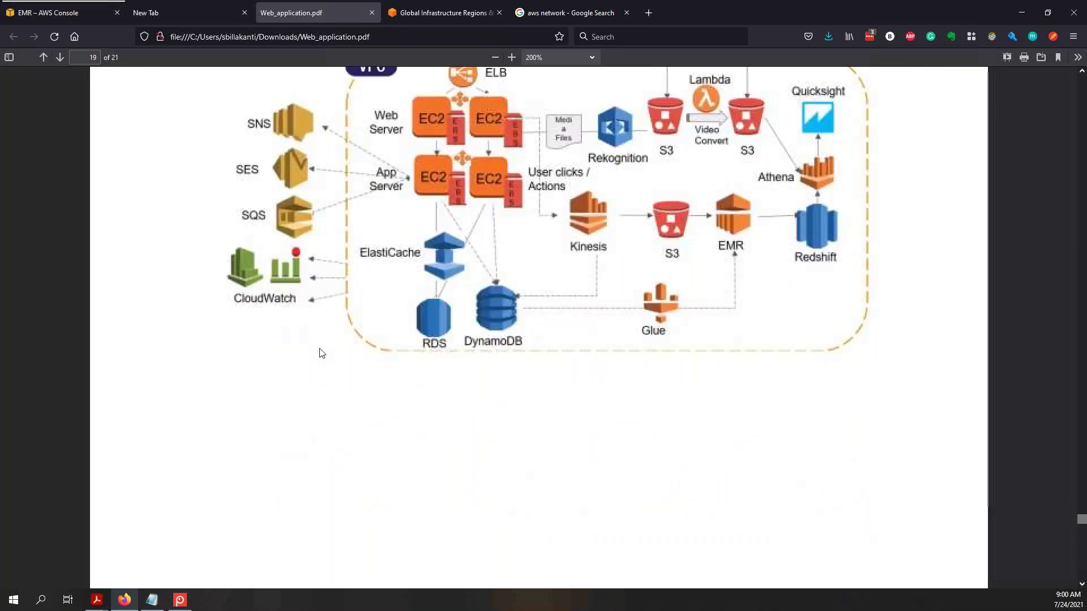
scroll(321, 354, "down", 5)
scroll(317, 353, "up", 5)
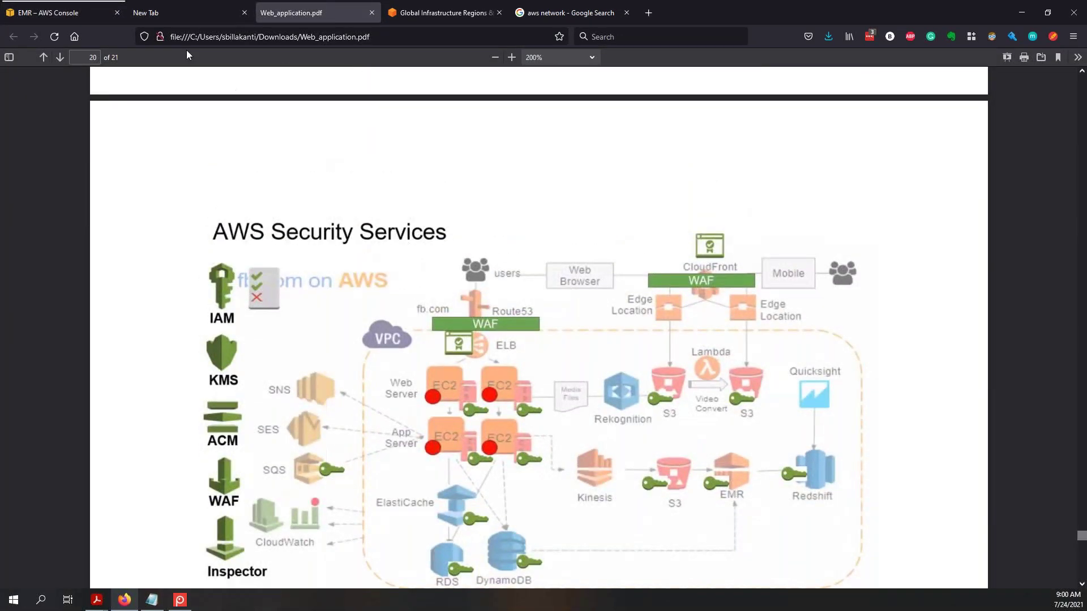
- Return to the EMR cluster summary and examine its Security and access details, especially the EC2 instance profile, plus the services list
left_click(93, 14)
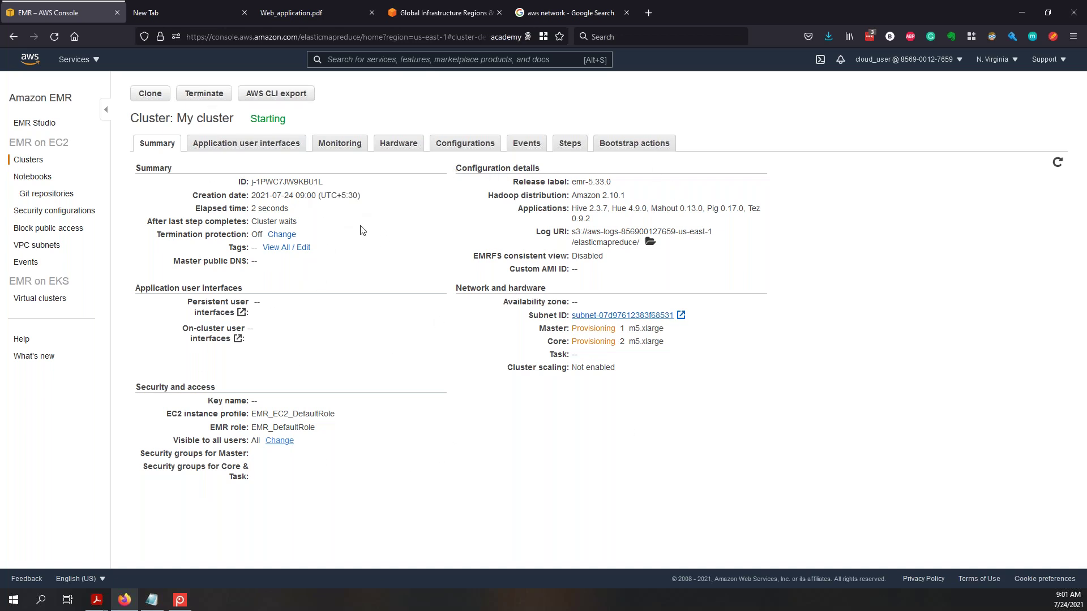
left_click_drag(136, 387, 217, 387)
left_click(193, 414)
left_click_drag(168, 414, 241, 414)
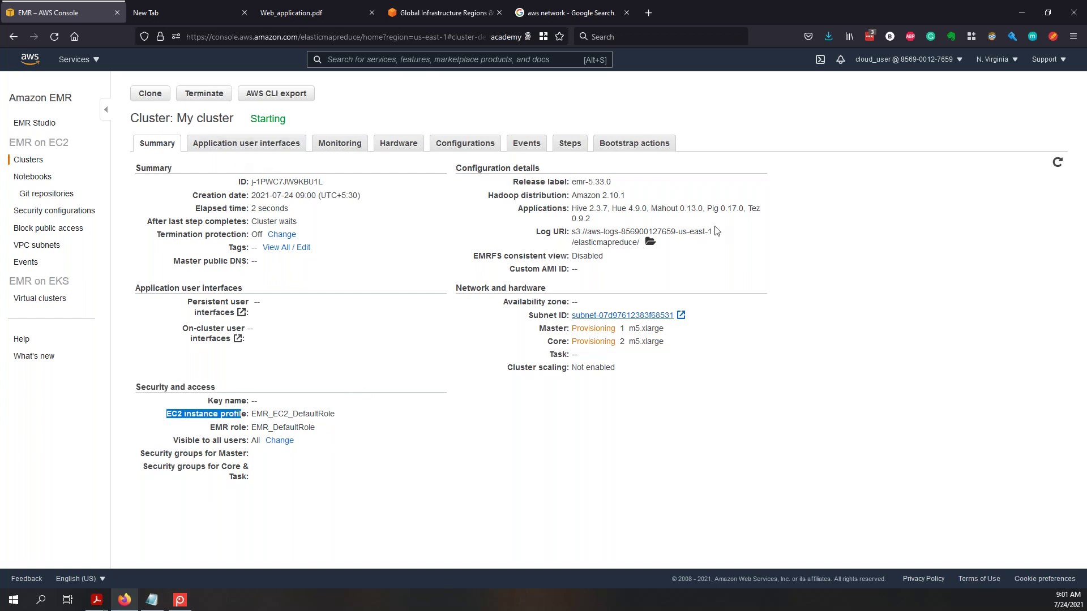
left_click(86, 61)
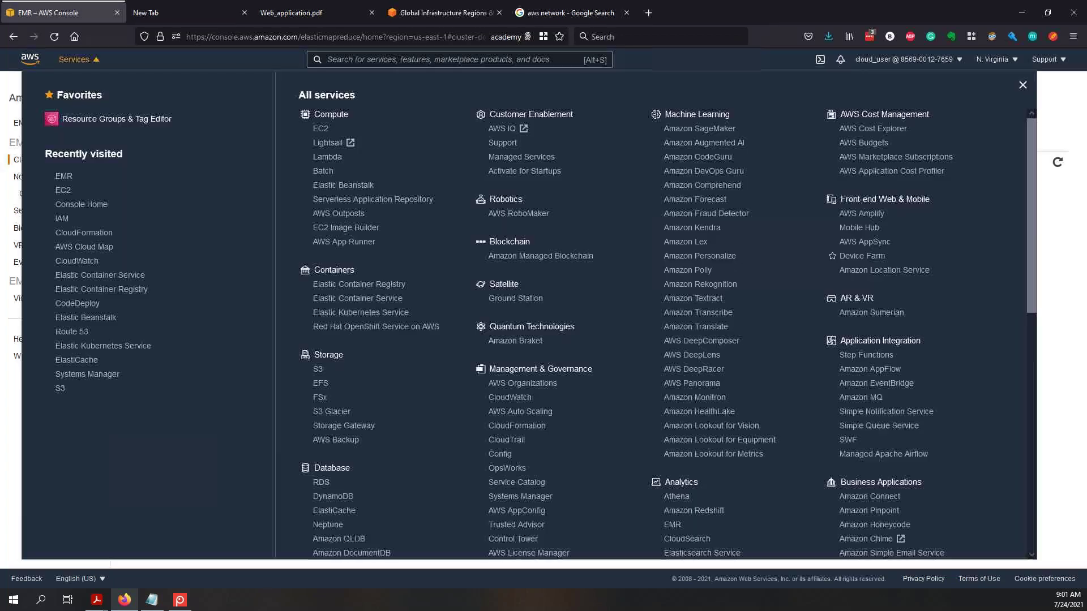
left_click(1022, 86)
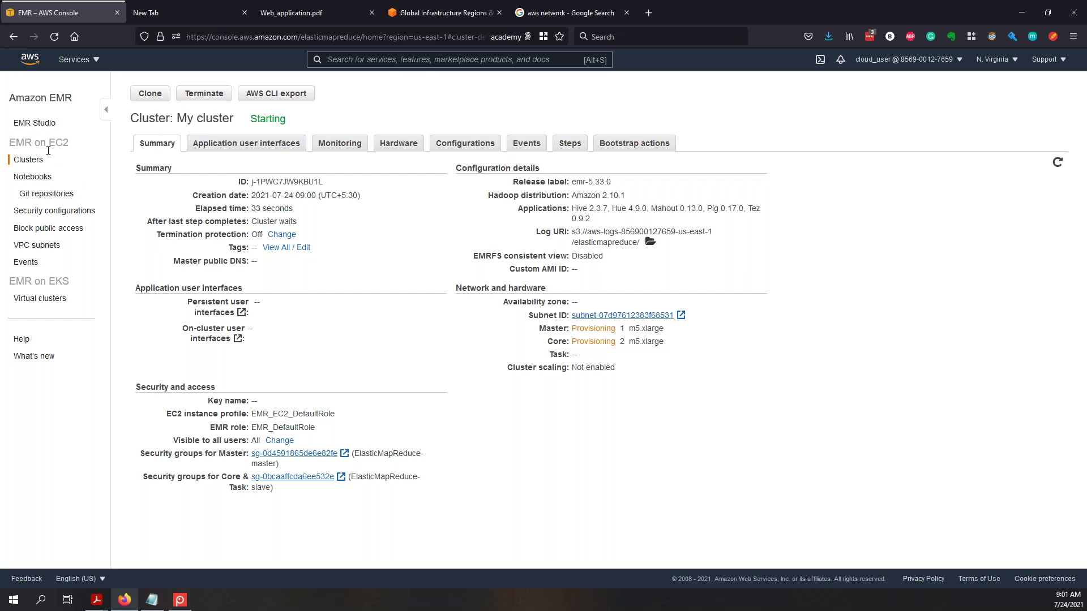
- Compare the EMR on EKS and EMR on EC2 headings in the cluster page's navigation, highlighting each platform name
double_click(57, 281)
double_click(22, 280)
left_click(52, 281)
left_click_drag(50, 281, 74, 281)
left_click_drag(48, 142, 70, 142)
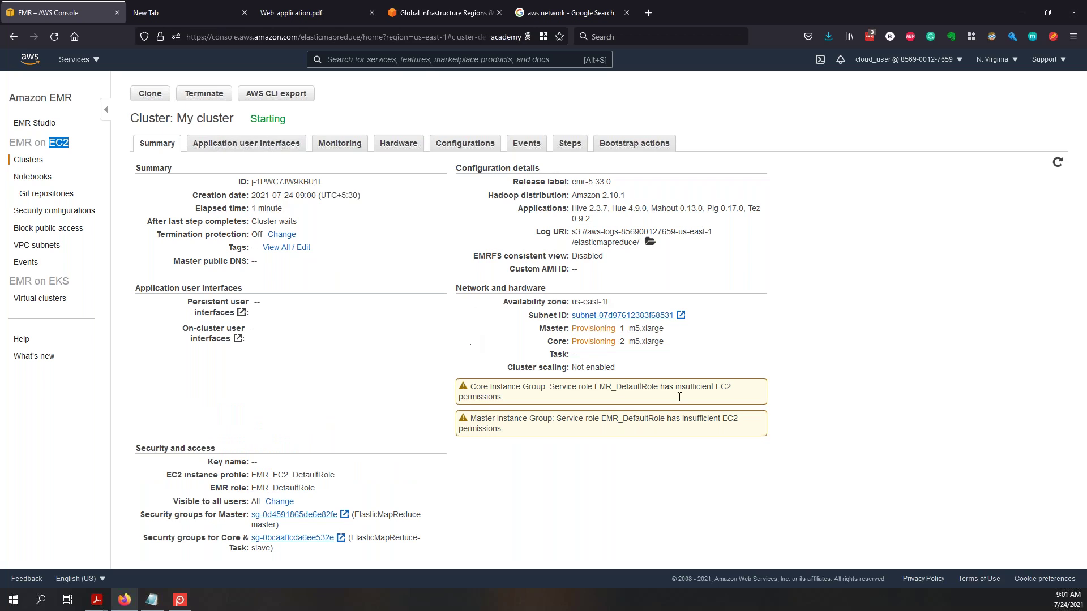
left_click(870, 403)
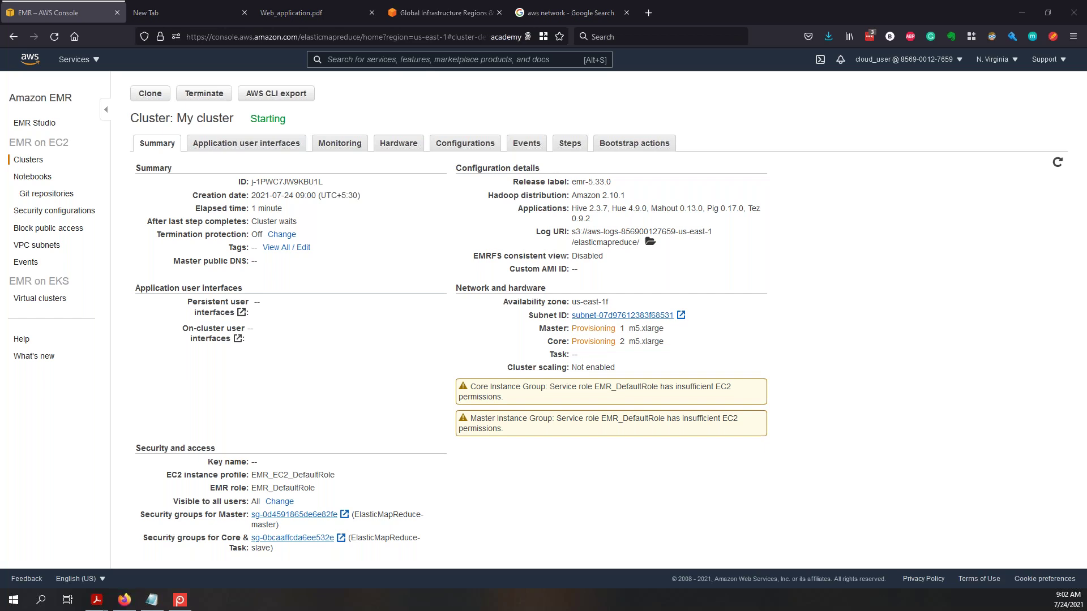
- Look through the services list and the AWS Security Services page of Web_application.pdf, and go back to the EMR cluster
left_click(74, 62)
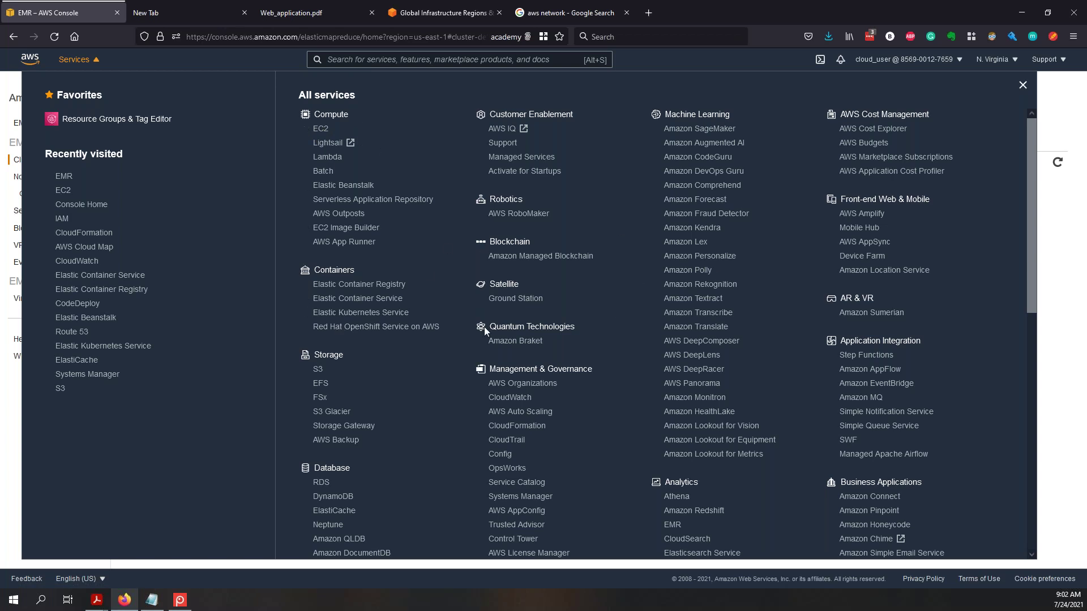
scroll(430, 388, "down", 3)
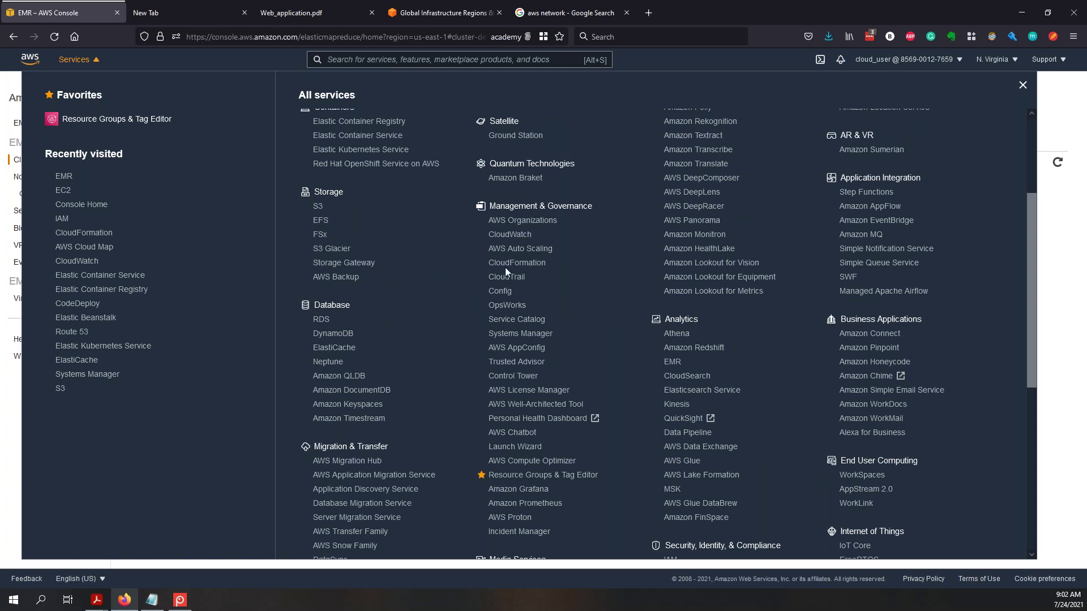
left_click(1048, 235)
left_click(312, 17)
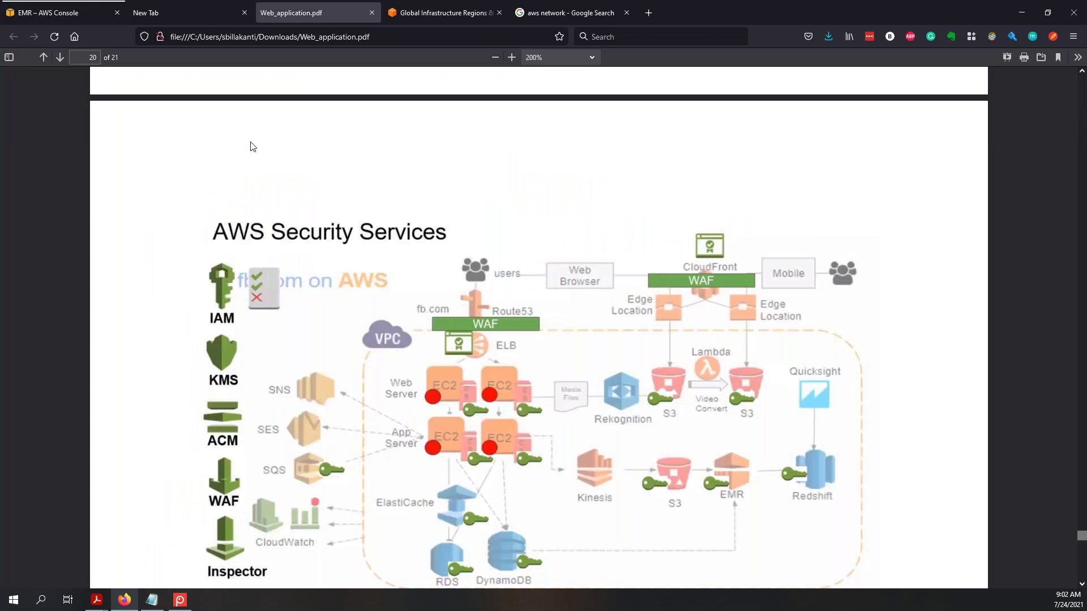
left_click(91, 16)
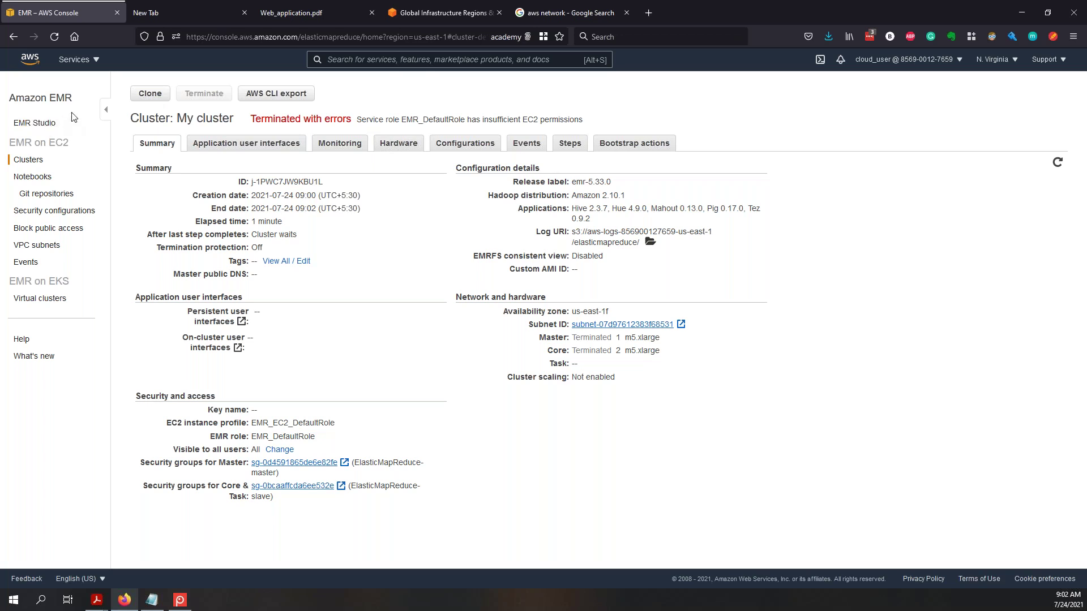
- Go to the AWS Management Console home, open Database Migration Service under Migration & Transfer, and examine its overview and use cases
left_click(34, 59)
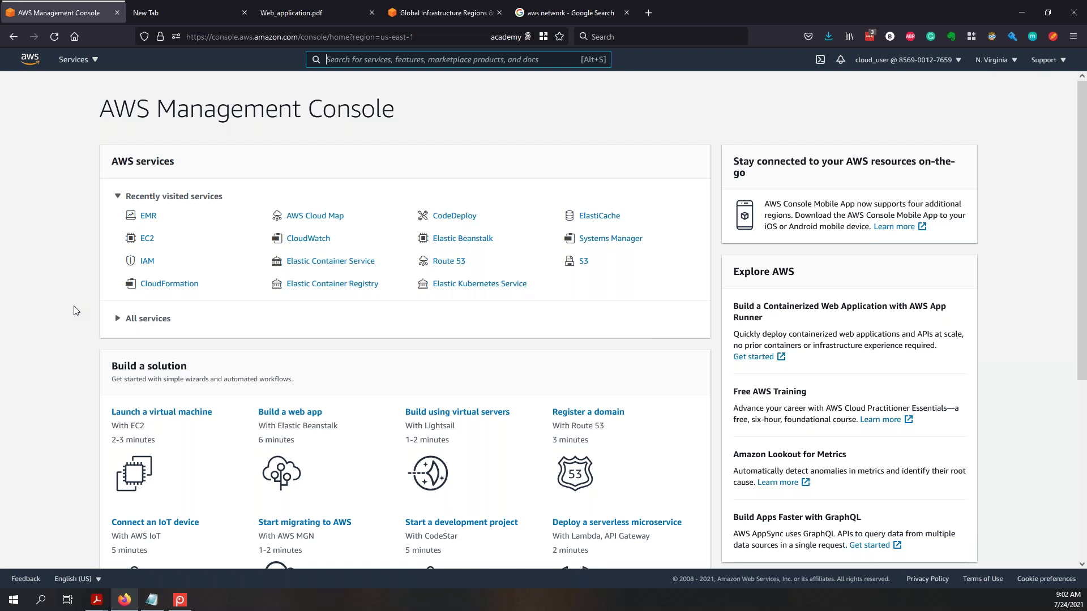
left_click(91, 61)
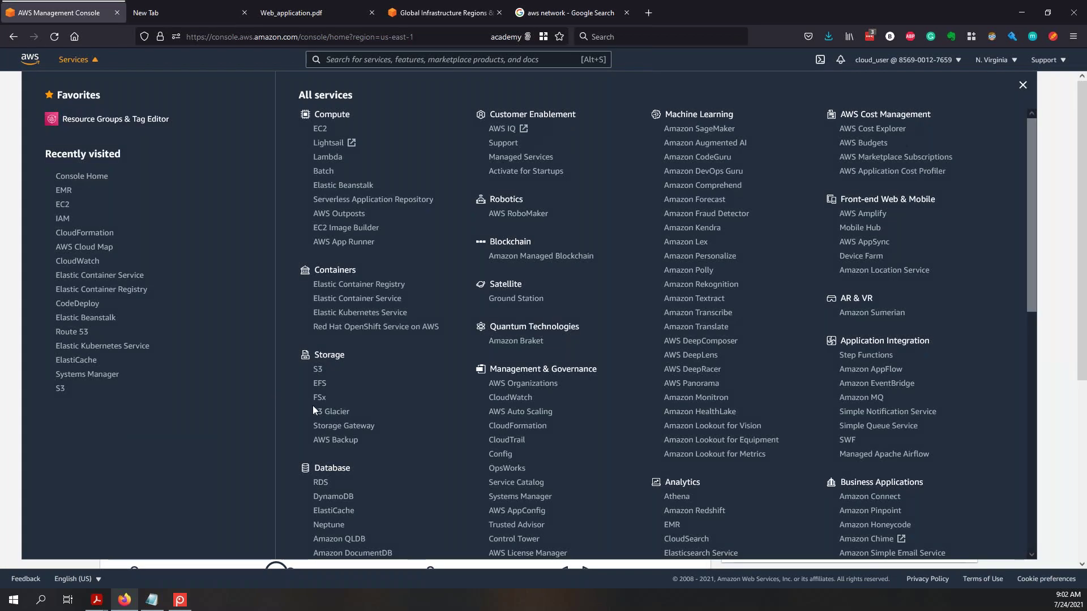
scroll(312, 405, "down", 6)
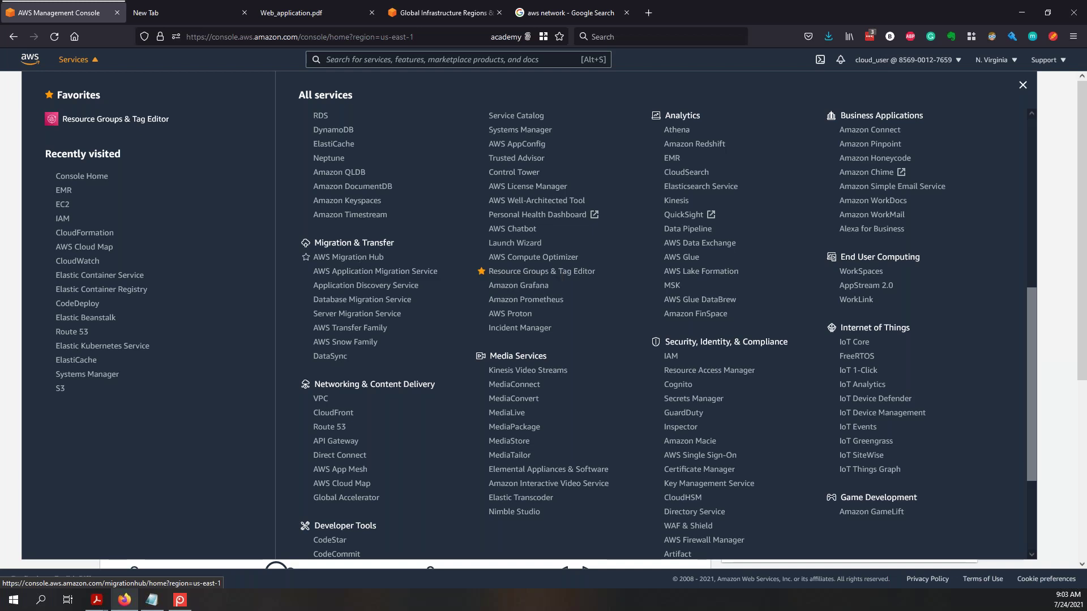
left_click(351, 300)
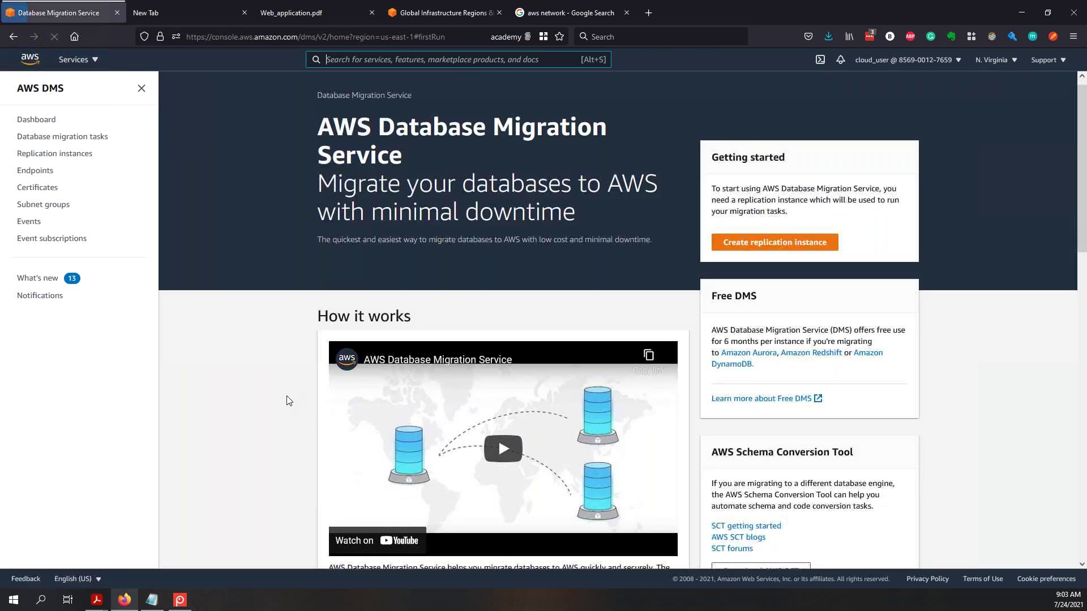
scroll(286, 395, "down", 5)
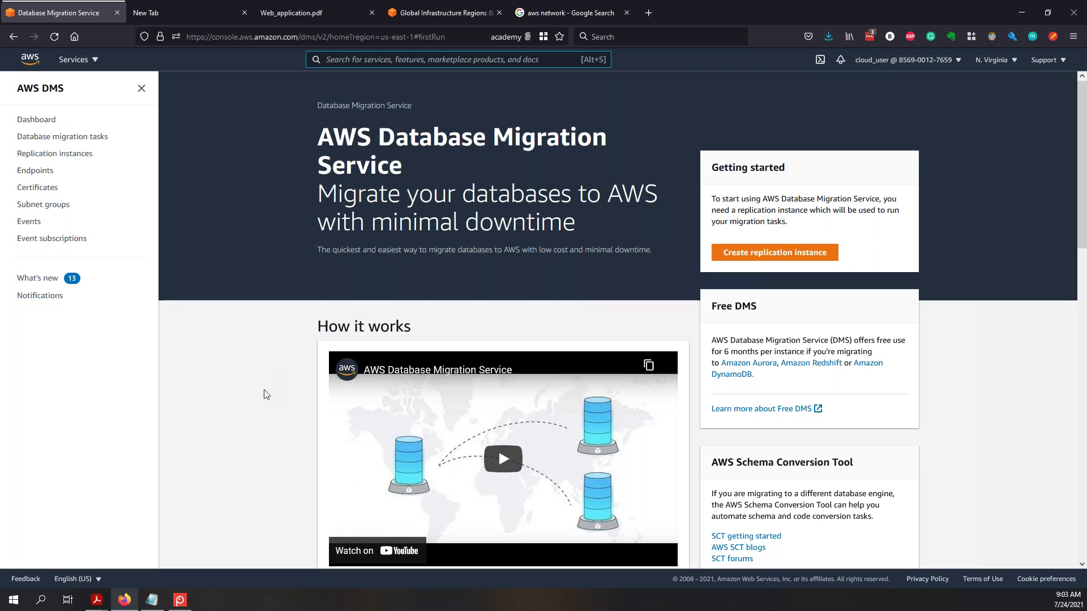
scroll(265, 401, "down", 5)
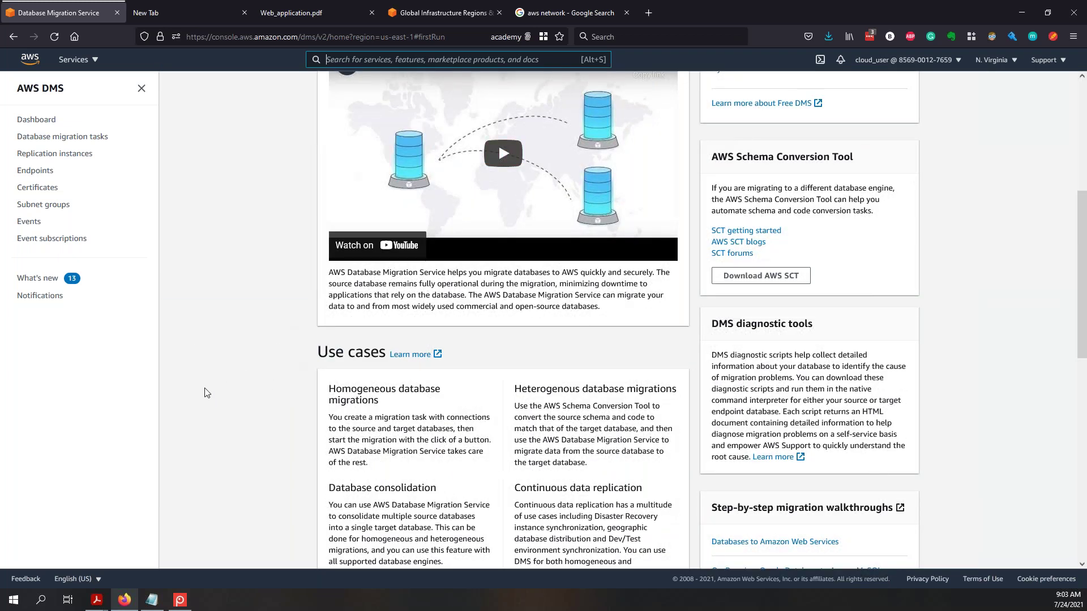
scroll(206, 390, "up", 5)
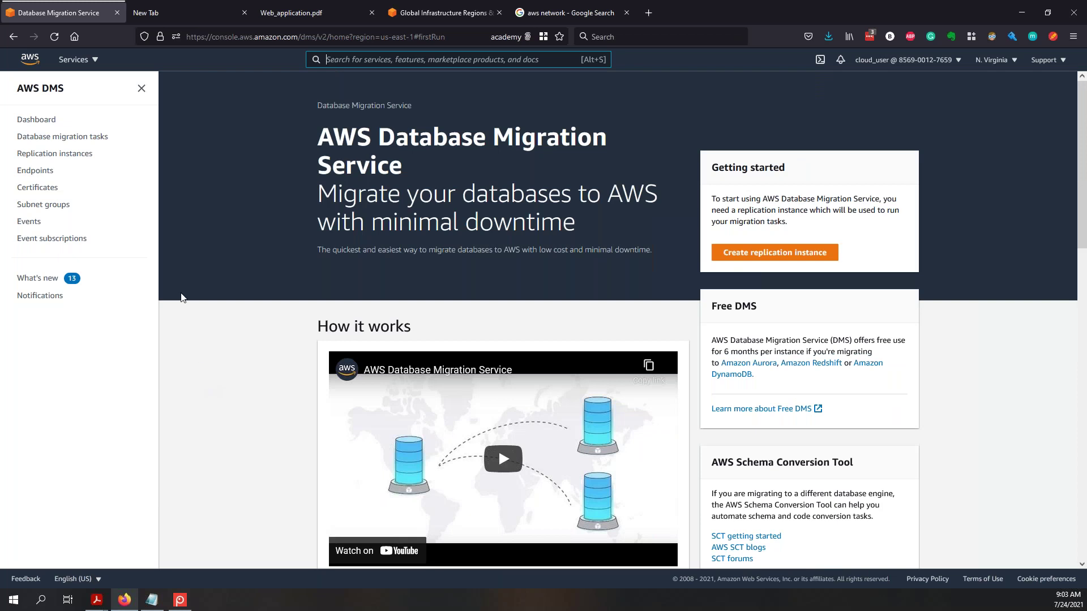
- Review the services list from Compute through Migration & Transfer and return to the AWS Management Console home
left_click(89, 58)
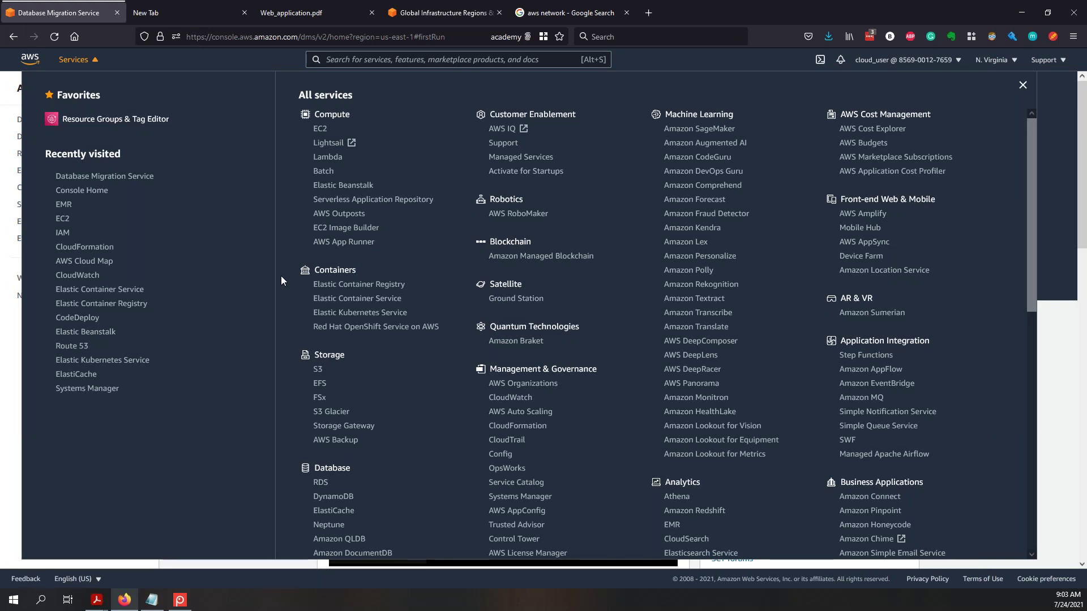
scroll(281, 276, "down", 3)
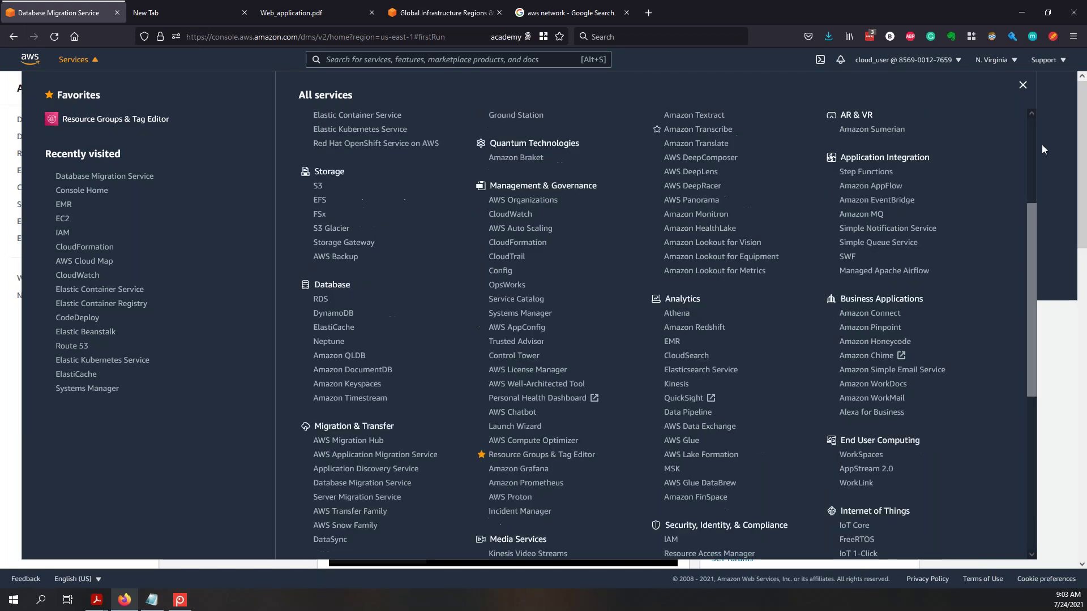
left_click(1023, 86)
left_click(31, 69)
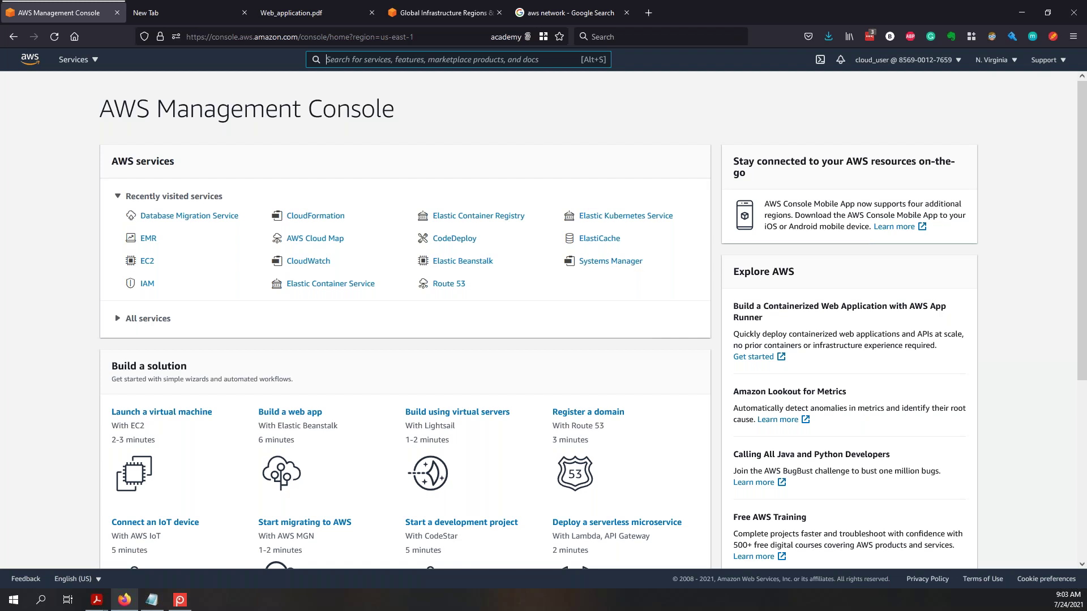
- Examine the full services list from the console home, including Networking & Content Delivery, Developer Tools, Analytics, and Management & Governance
left_click(90, 60)
scroll(411, 365, "down", 9)
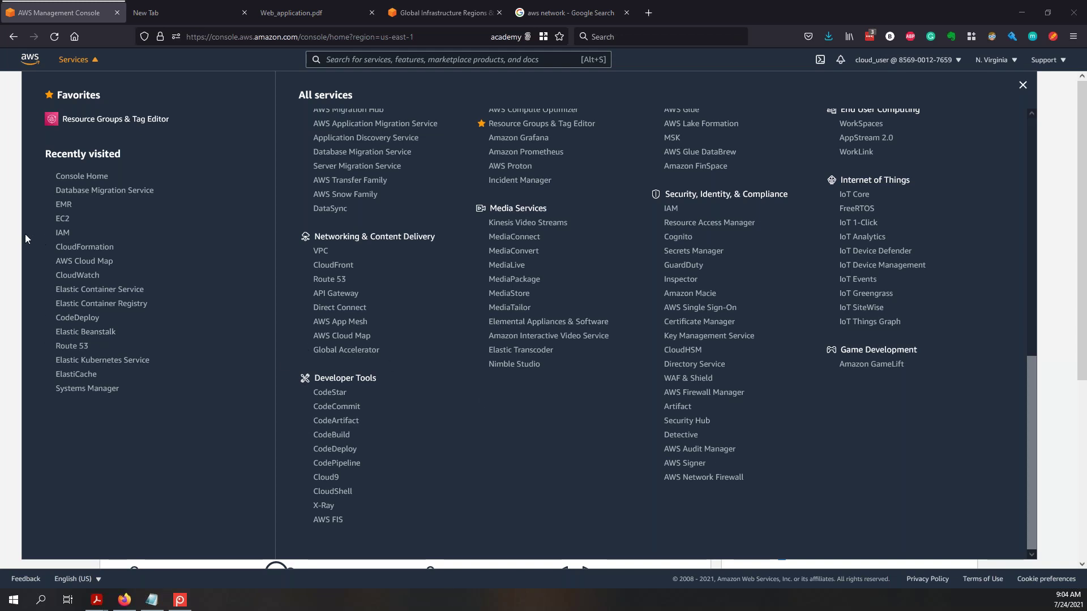
key("Escape")
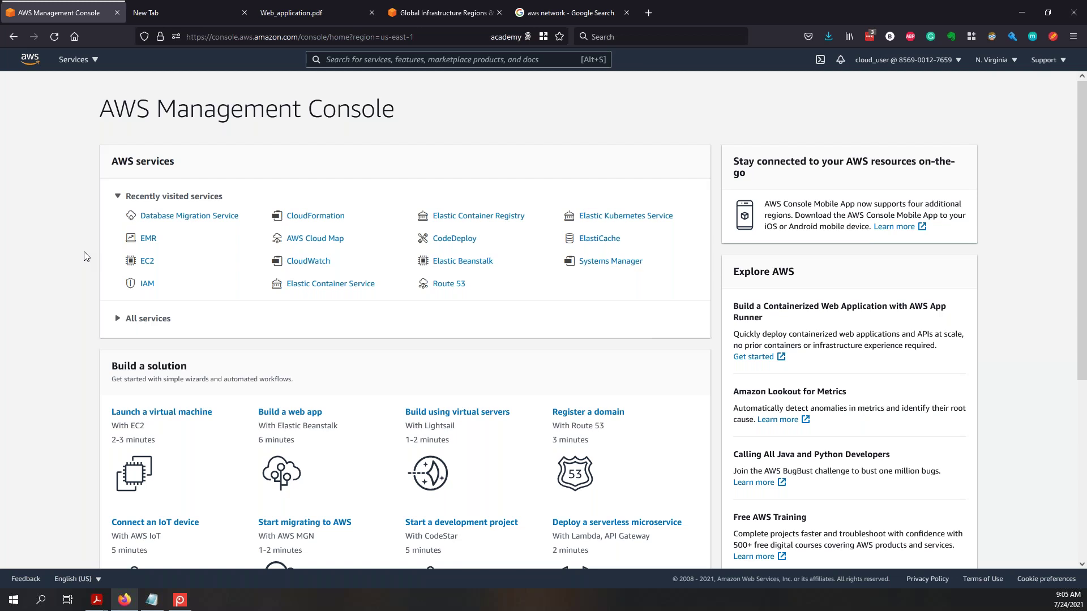
left_click(95, 61)
scroll(465, 395, "up", 4)
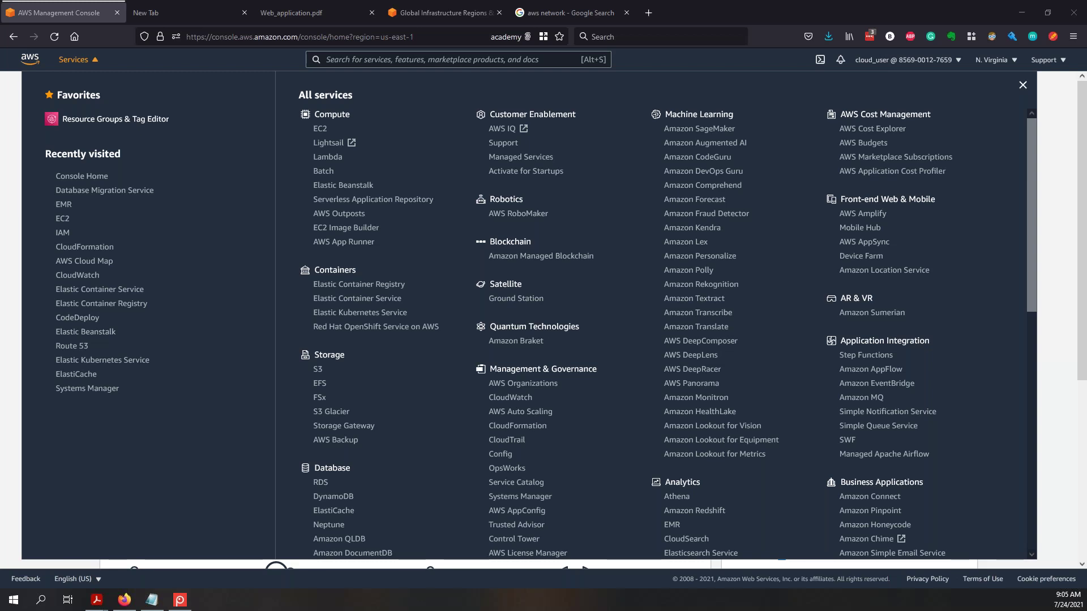
scroll(310, 344, "down", 1)
scroll(311, 344, "down", 3)
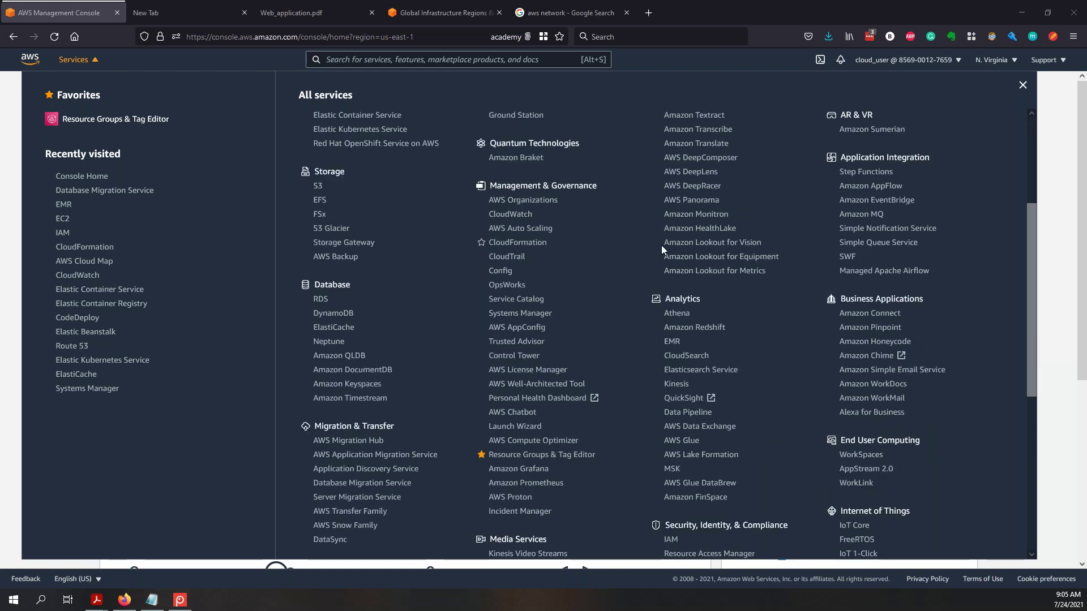
left_click(1022, 88)
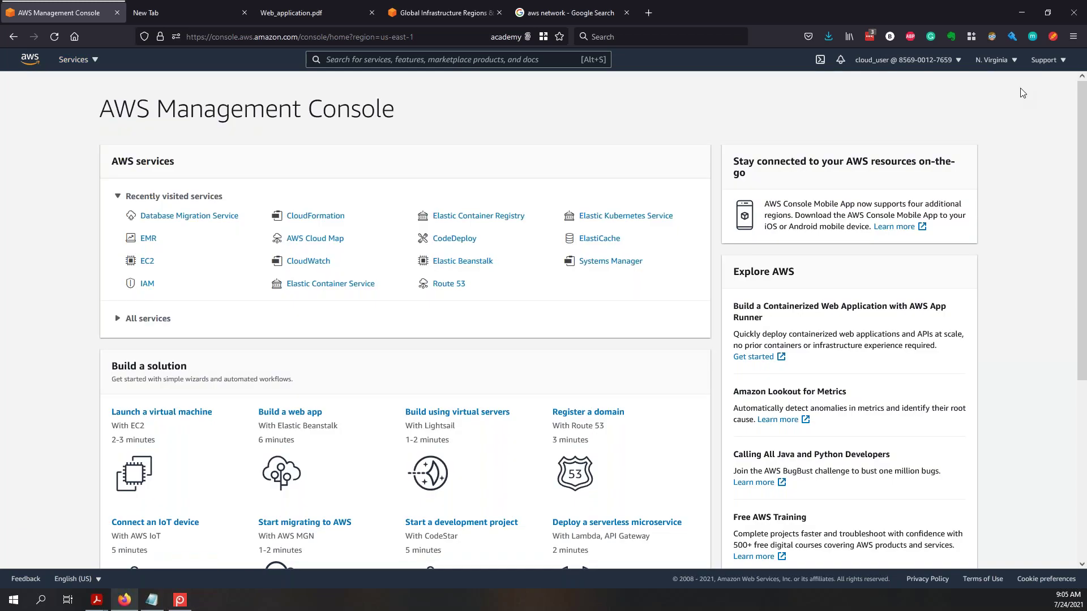
- Open the EC2 dashboard and examine its navigation sections down to Load Balancing and Auto Scaling
left_click(147, 263)
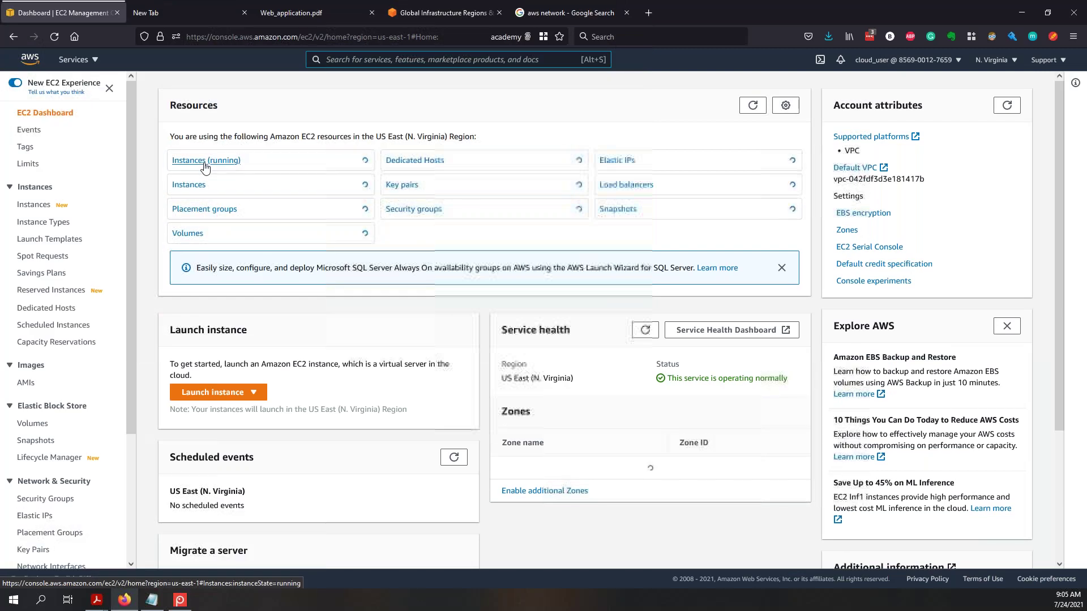
scroll(62, 396, "down", 3)
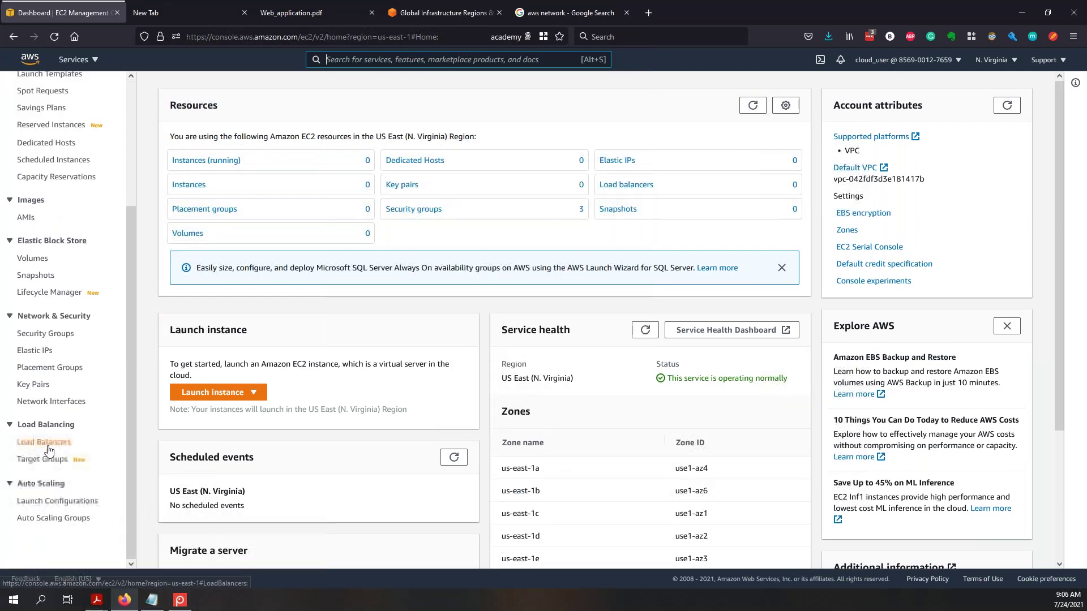
scroll(124, 302, "up", 2)
scroll(124, 303, "up", 1)
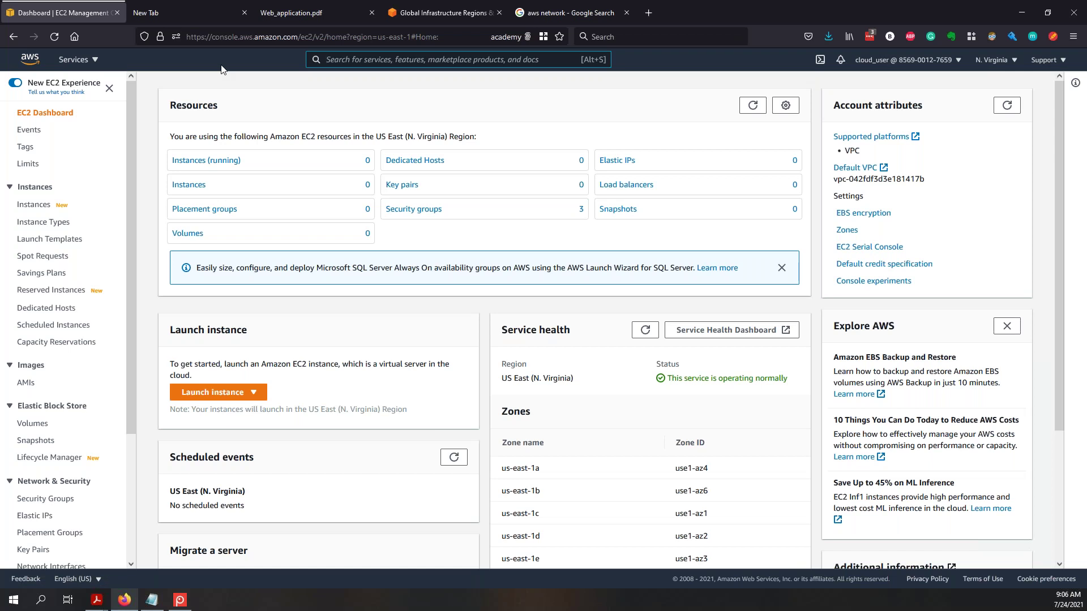
- Look at the storage services in the services list and compare them with the fb.com on AWS diagram in Web_application.pdf
left_click(92, 62)
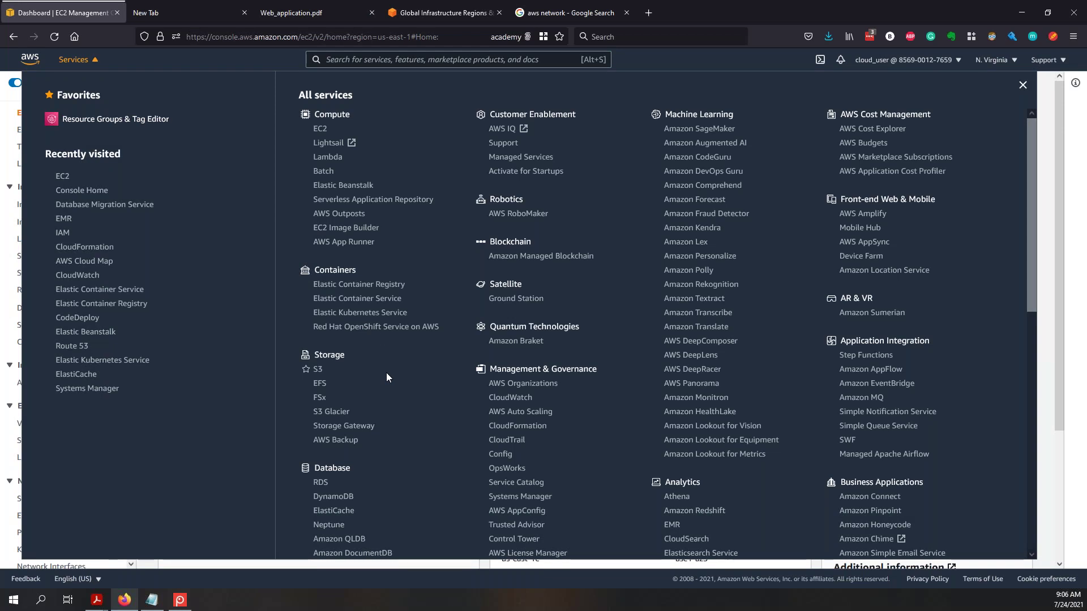
left_click(291, 13)
scroll(376, 320, "down", 5)
scroll(378, 322, "up", 5)
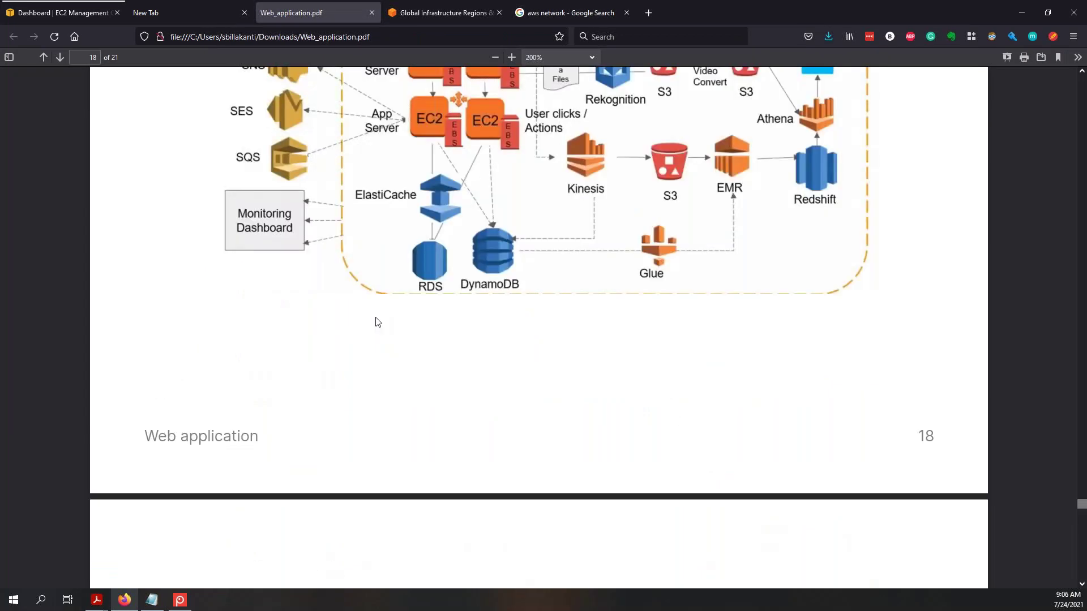
scroll(376, 320, "down", 5)
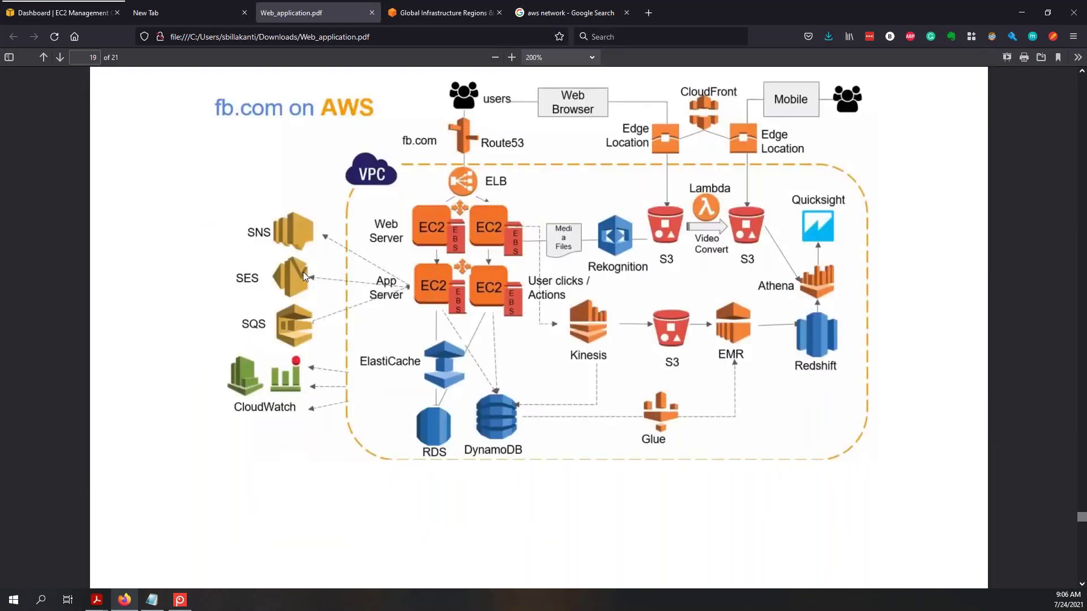
- Go back to the AWS console and examine the services list down to Developer Tools
left_click(79, 14)
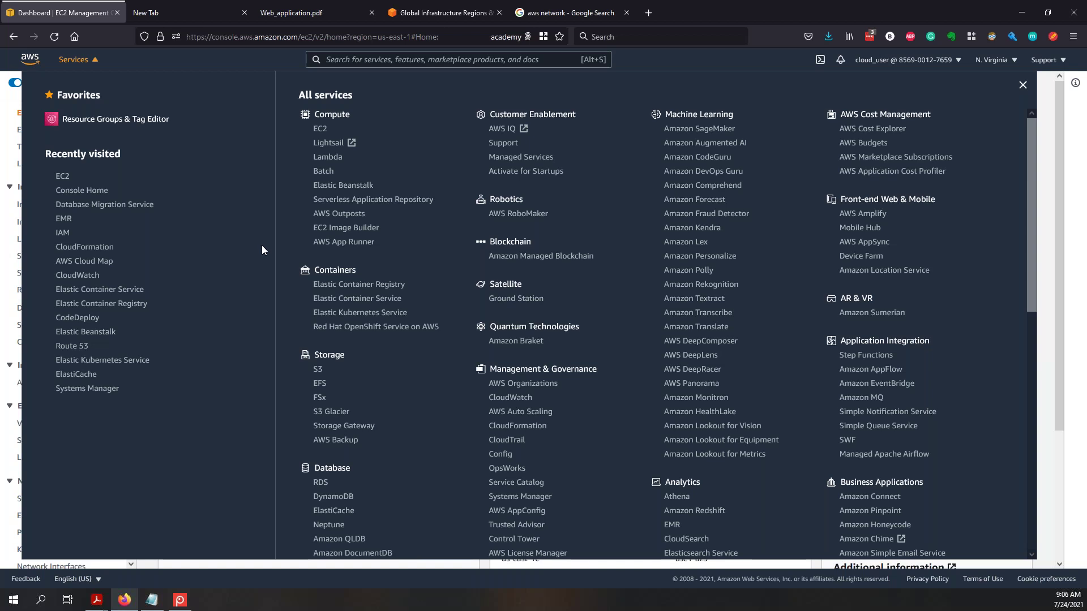
scroll(382, 367, "down", 9)
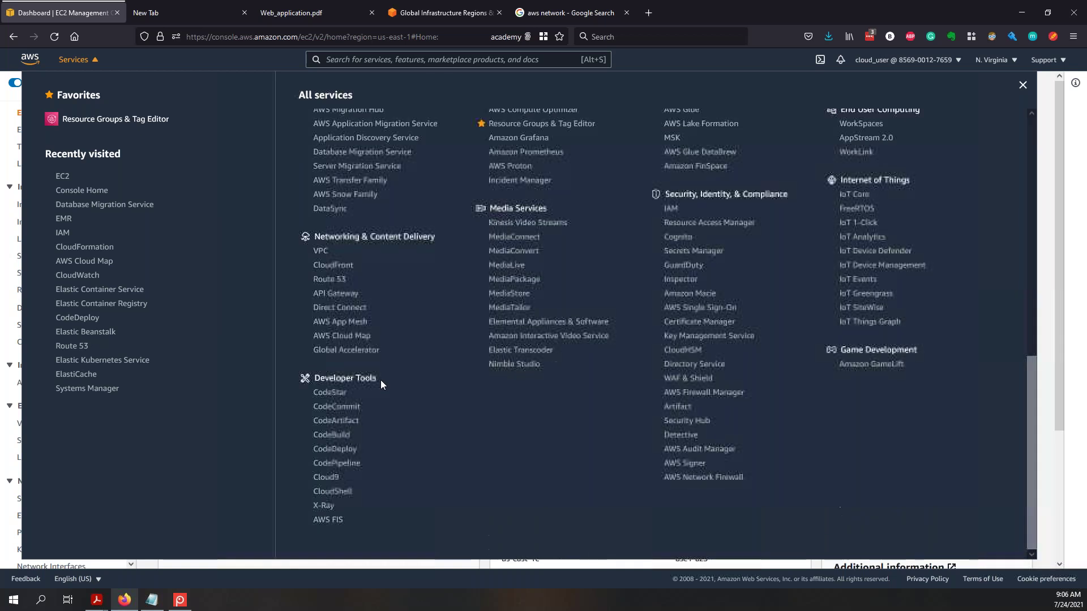
- Open the VPC dashboard and examine its navigation sections, including Network Firewall, VPN, Transit Gateways and Traffic Mirroring
left_click(322, 251)
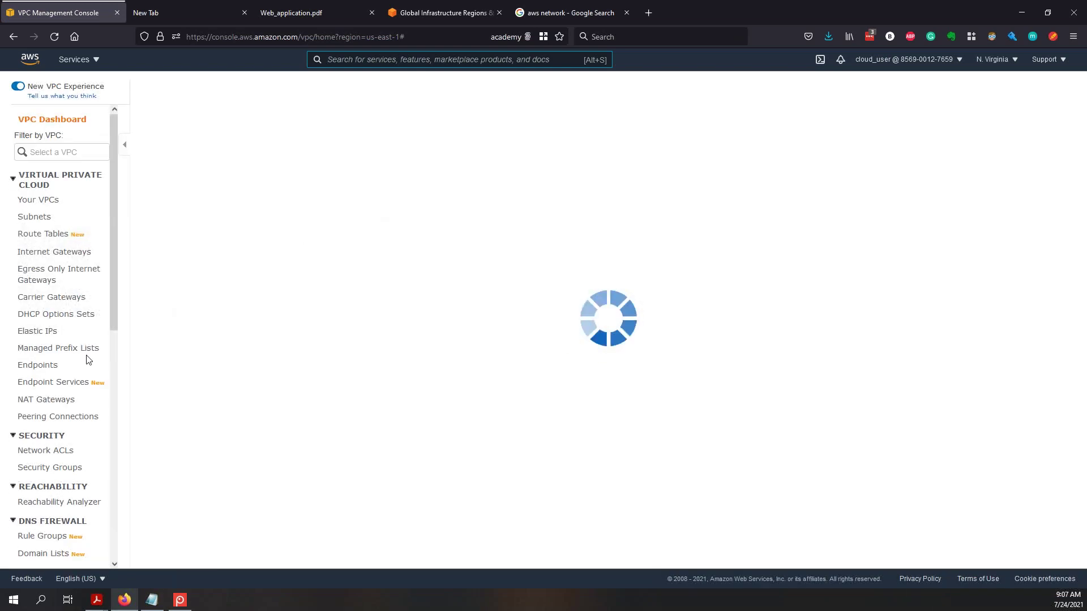
scroll(99, 442, "down", 8)
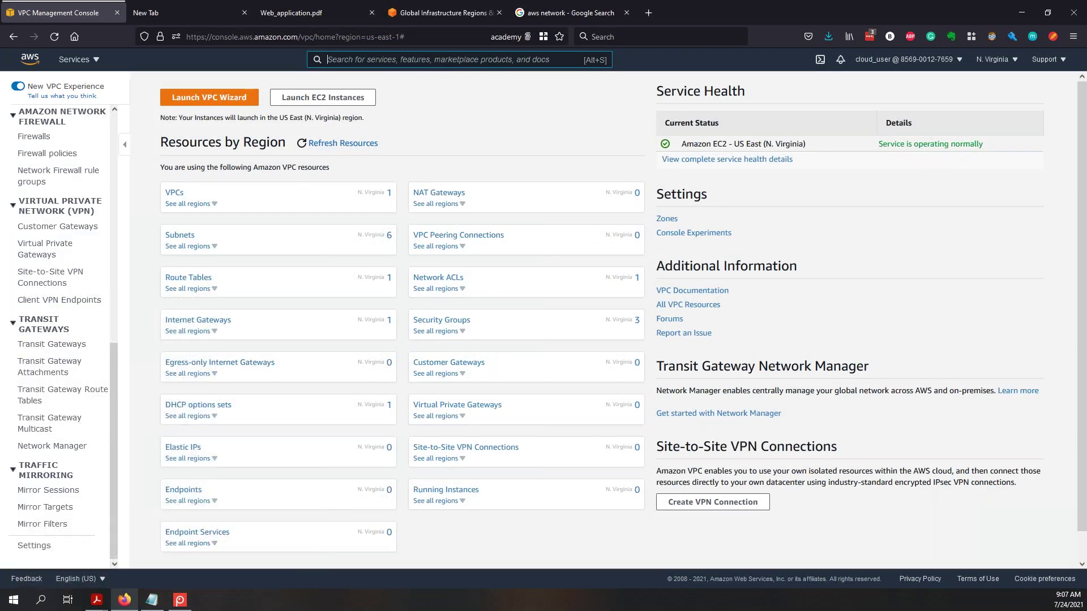
scroll(83, 379, "up", 5)
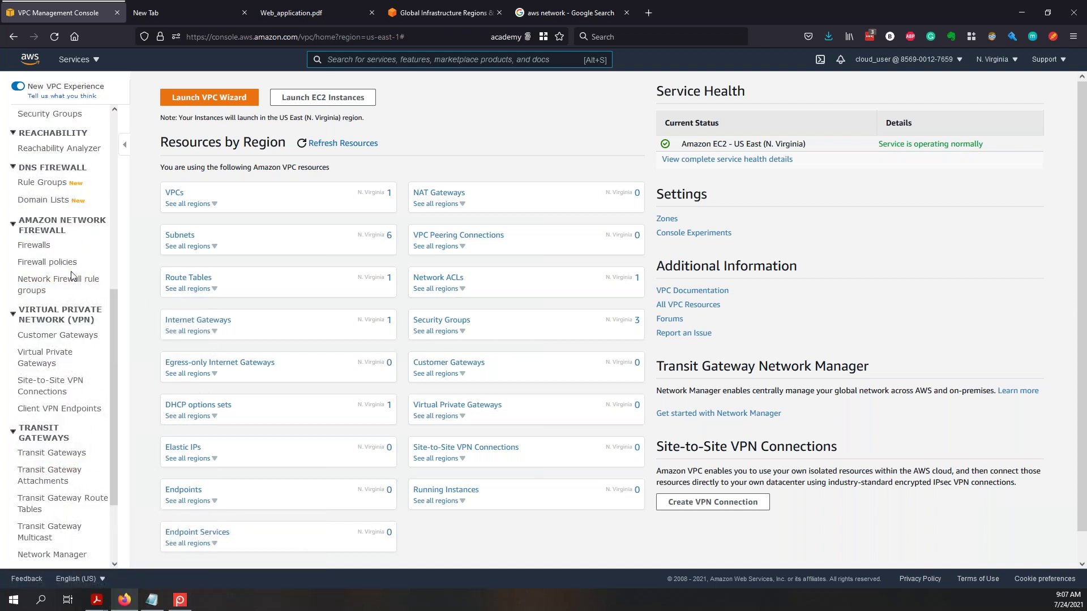
scroll(85, 328, "down", 3)
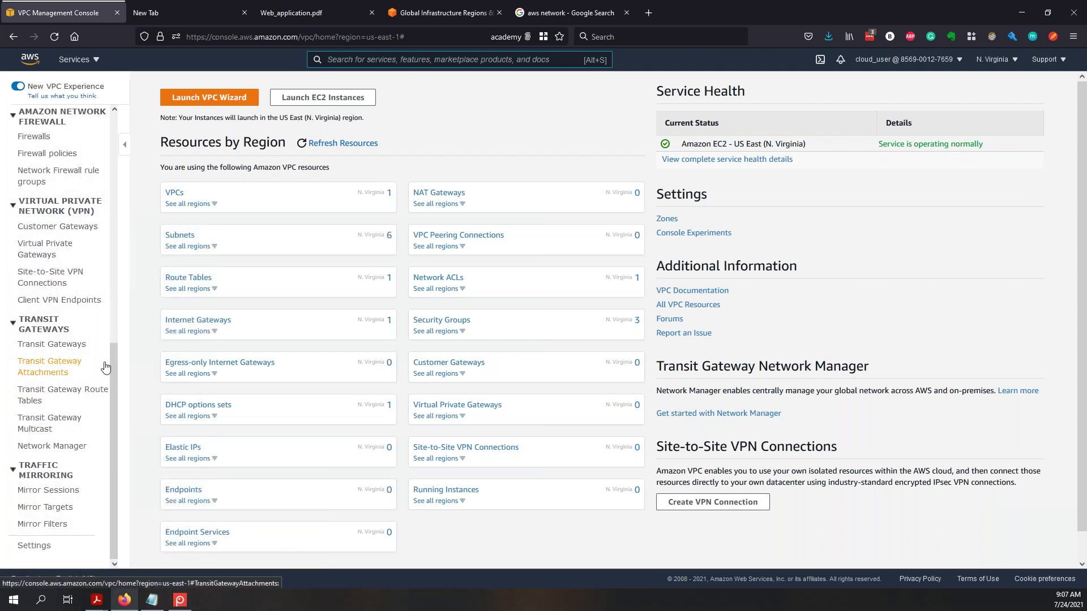
left_click_drag(113, 356, 126, 444)
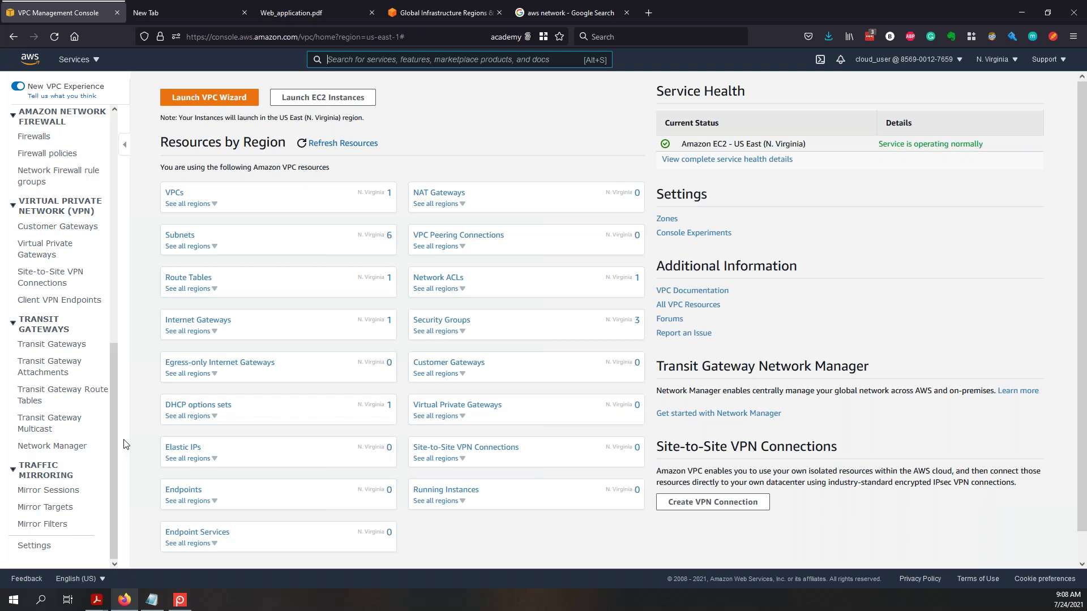
- Look at the compute services in the services list and return to the fb.com on AWS diagram in Web_application.pdf
left_click(79, 59)
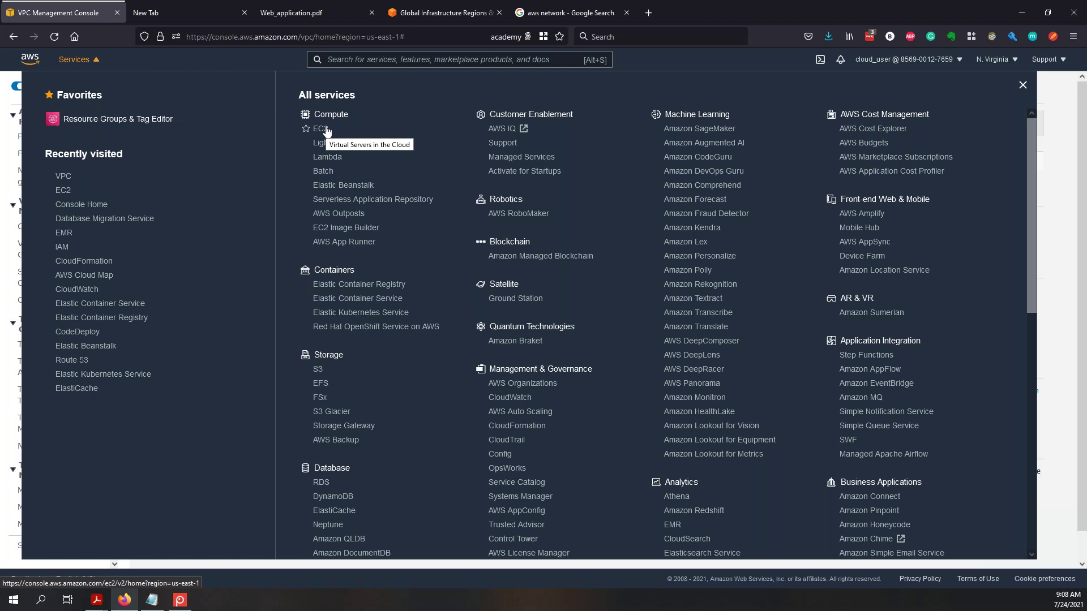
left_click(290, 13)
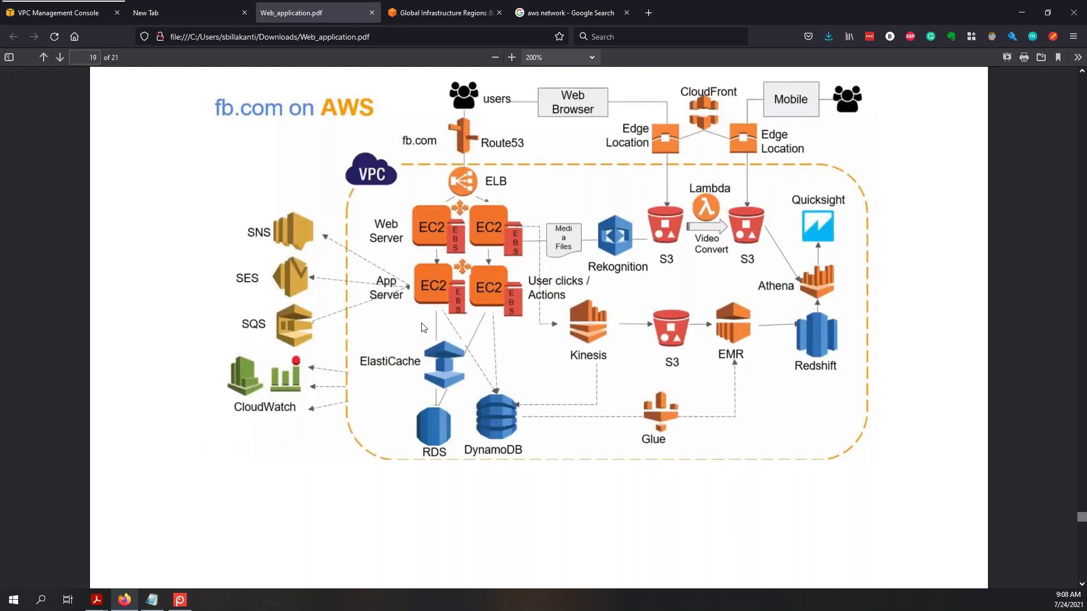
scroll(488, 273, "up", 2)
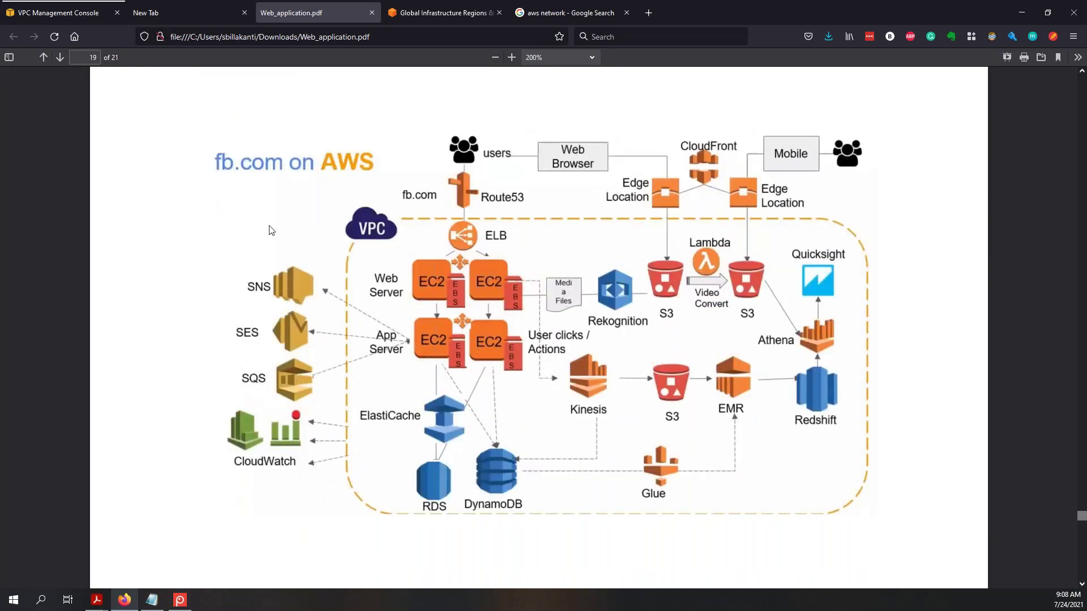